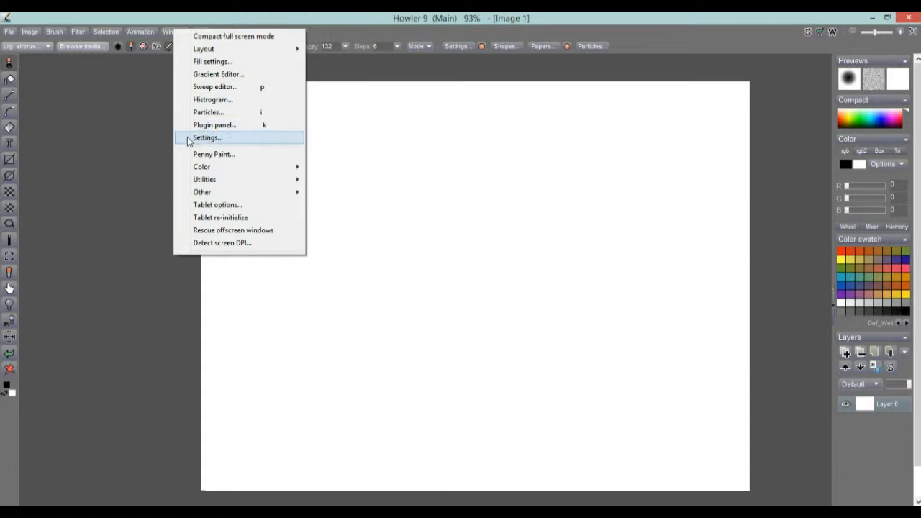
Step: Set the default startup image width to 128 in the program settings and save the settings
click(174, 32)
click(173, 31)
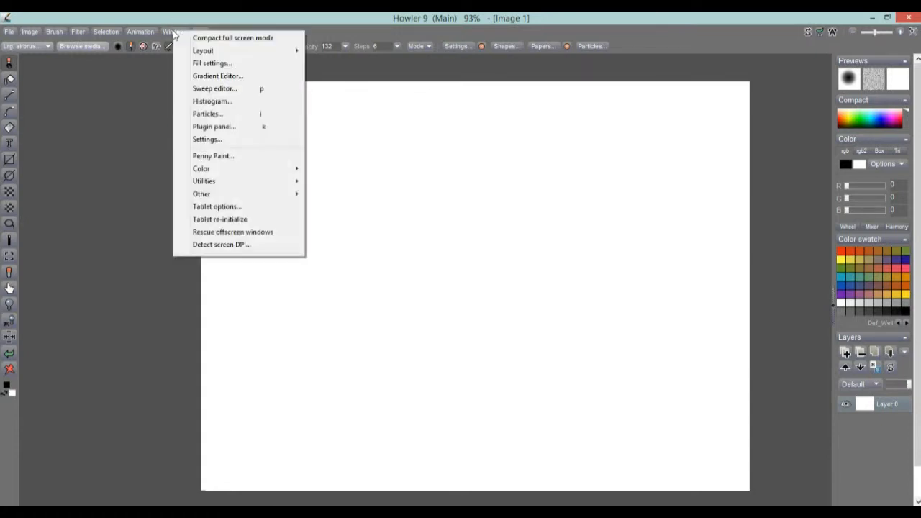
click(216, 141)
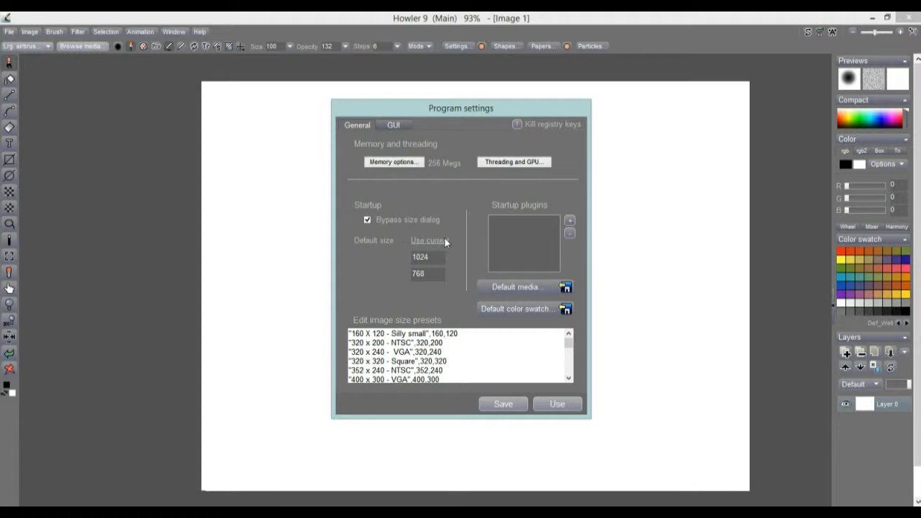
drag(431, 258, 364, 258)
text(128)
drag(571, 348, 559, 326)
click(512, 405)
click(465, 324)
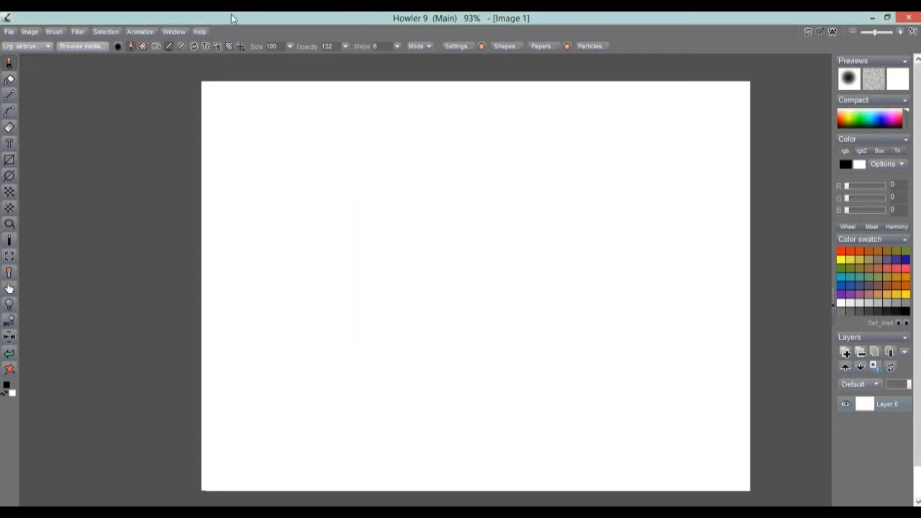
Step: Close the current document and create a new white image with the 1280 x 768 - VGA size preset
click(9, 31)
click(29, 41)
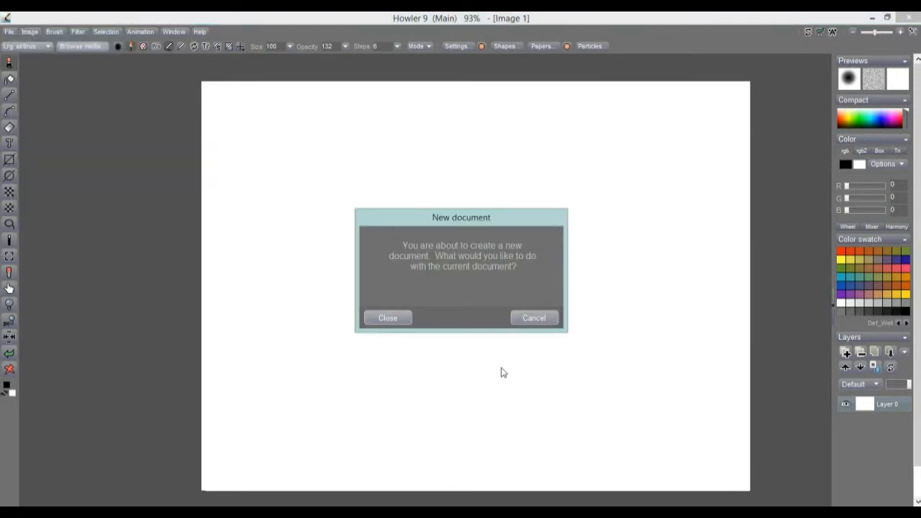
click(385, 318)
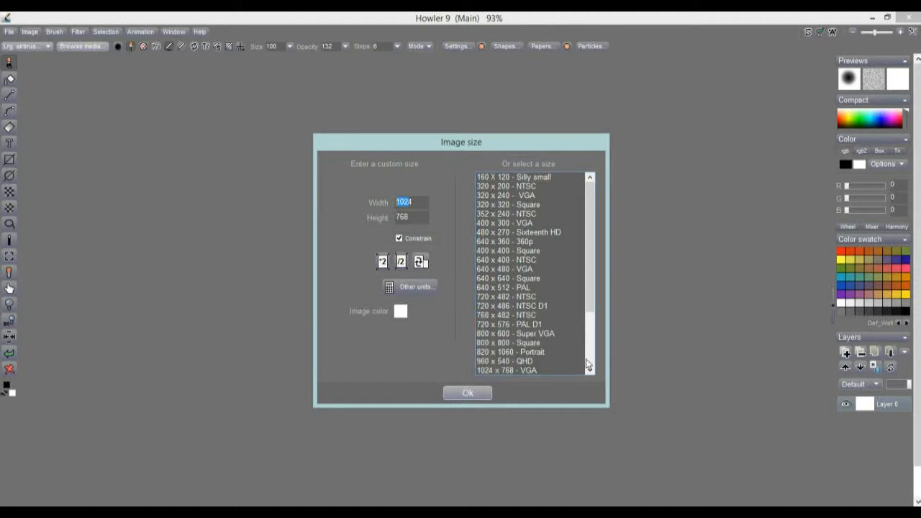
scroll(590, 331, down, 4)
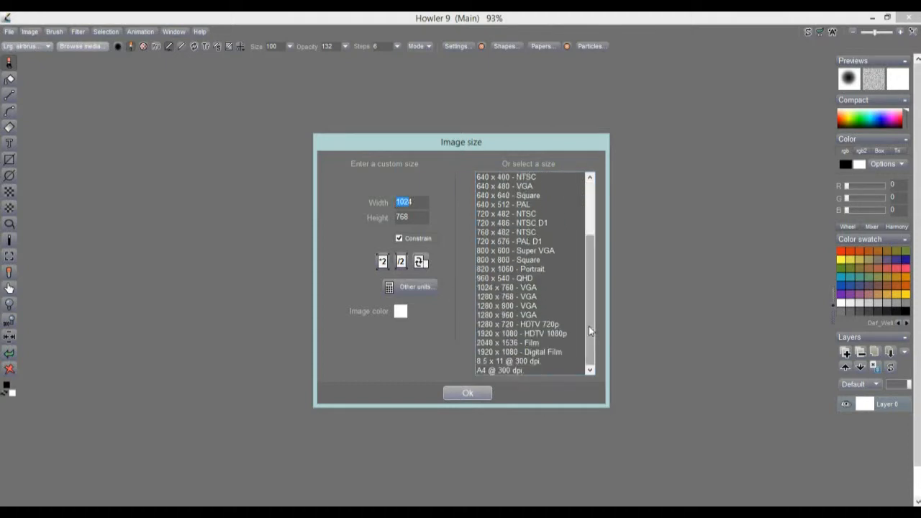
click(484, 296)
click(467, 393)
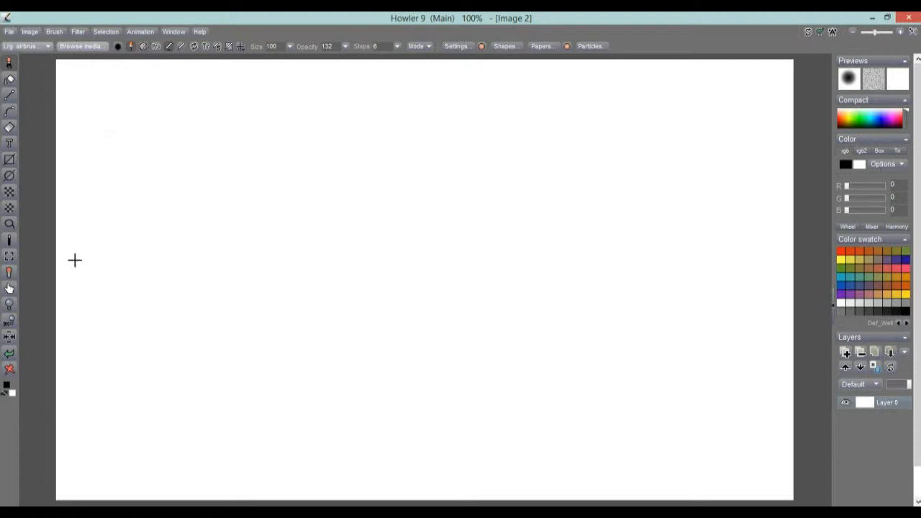
Step: Render opaque 2 tone plasma noise in white and black at scale 7, and copy it to the swap image
click(78, 32)
mouse_move(160, 264)
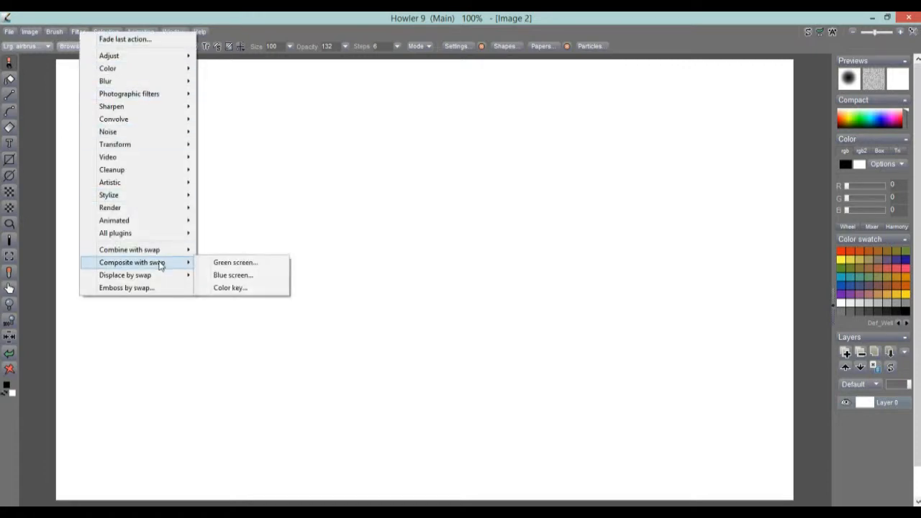
mouse_move(128, 206)
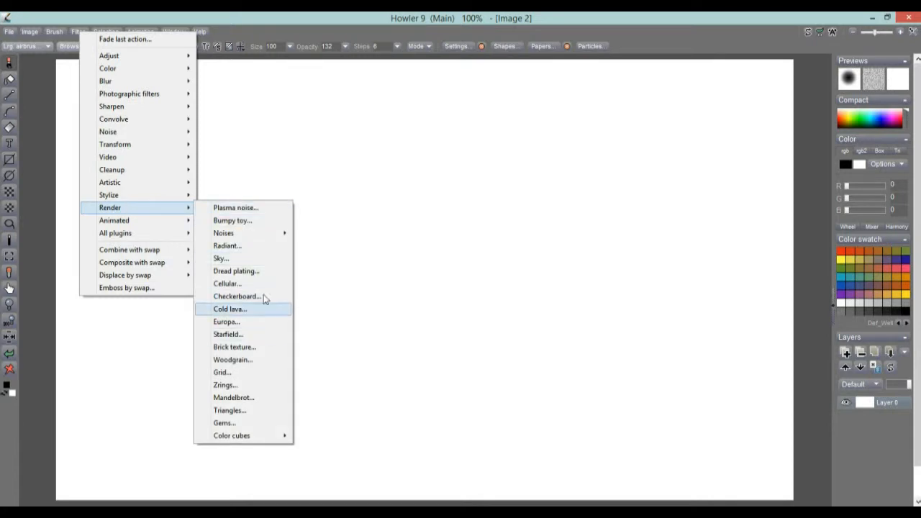
click(249, 210)
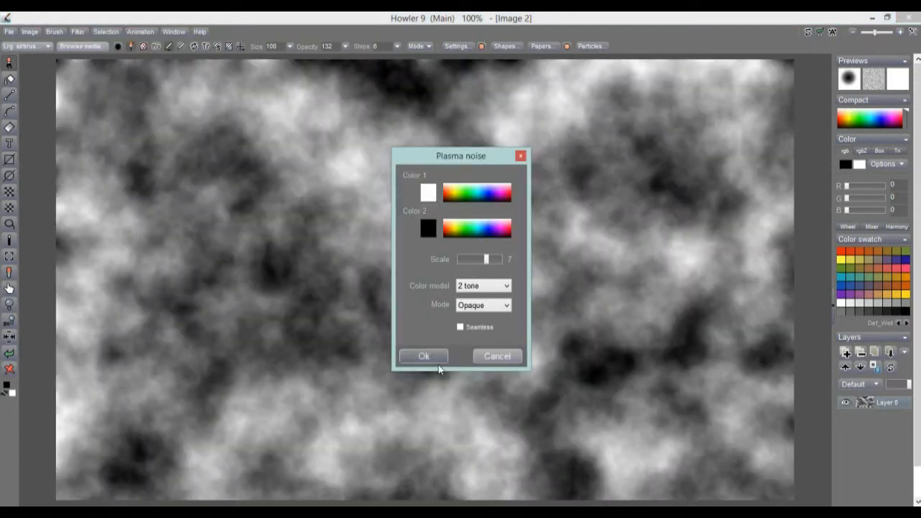
click(424, 357)
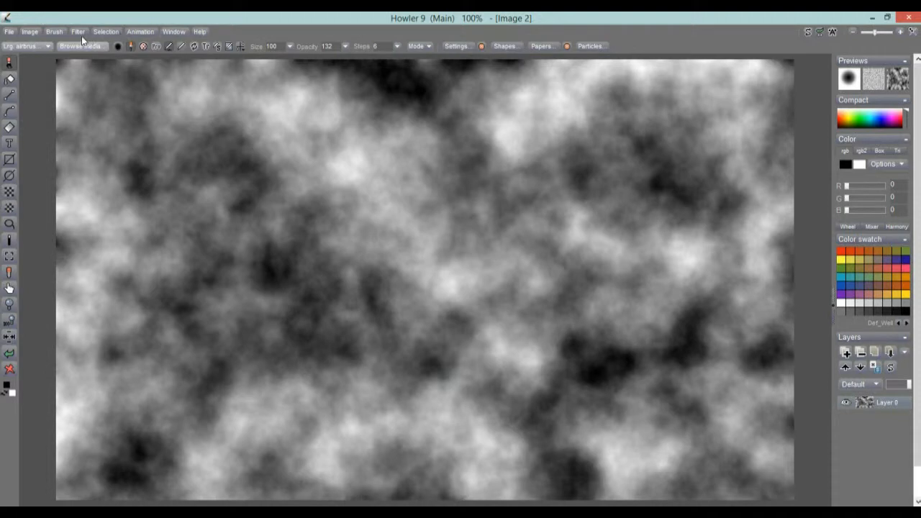
click(32, 32)
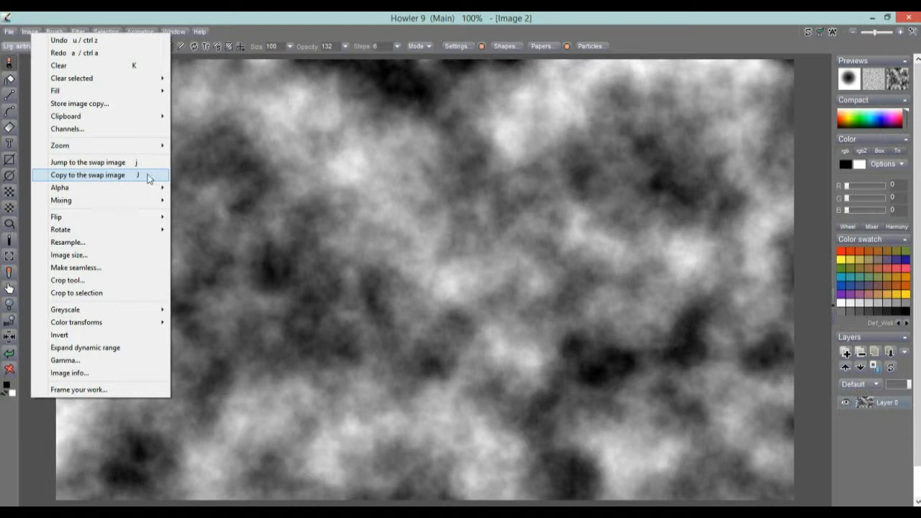
click(87, 175)
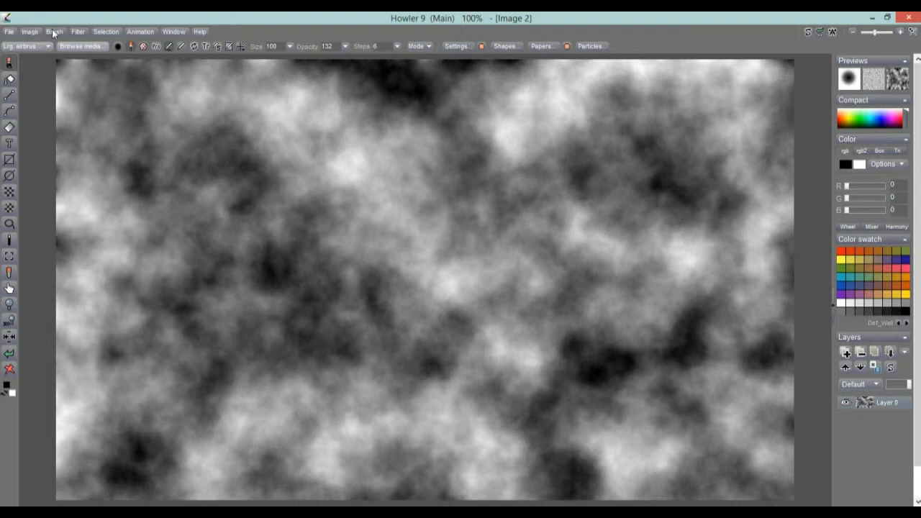
Step: Render a teal grid with grid size 83 and thickness 29 over the plasma noise
click(79, 31)
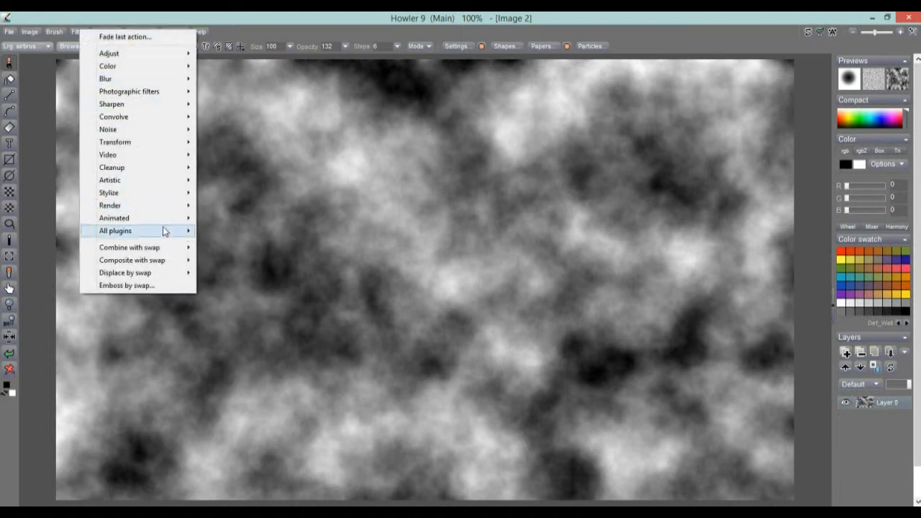
mouse_move(180, 207)
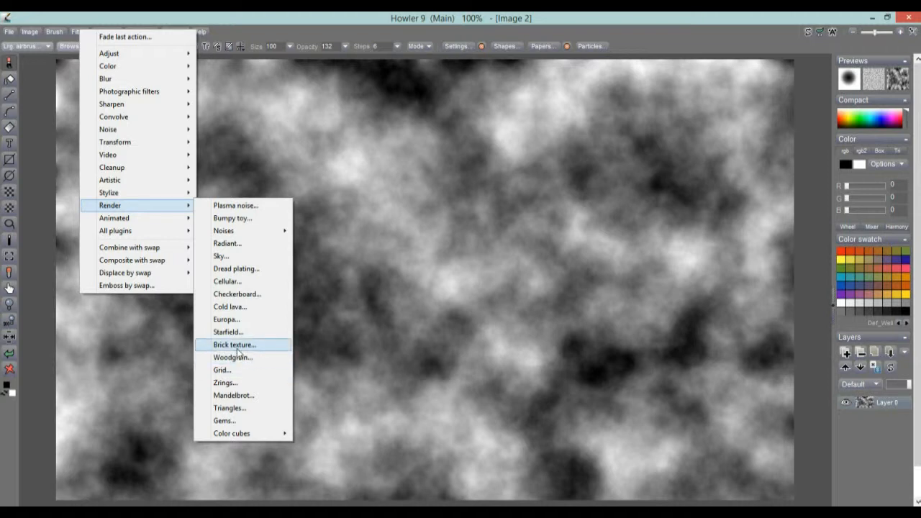
click(235, 371)
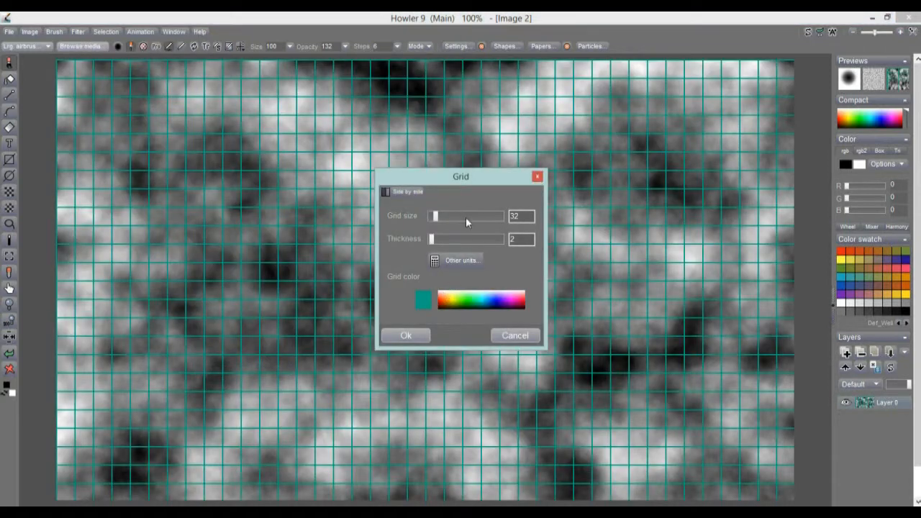
drag(442, 216, 444, 215)
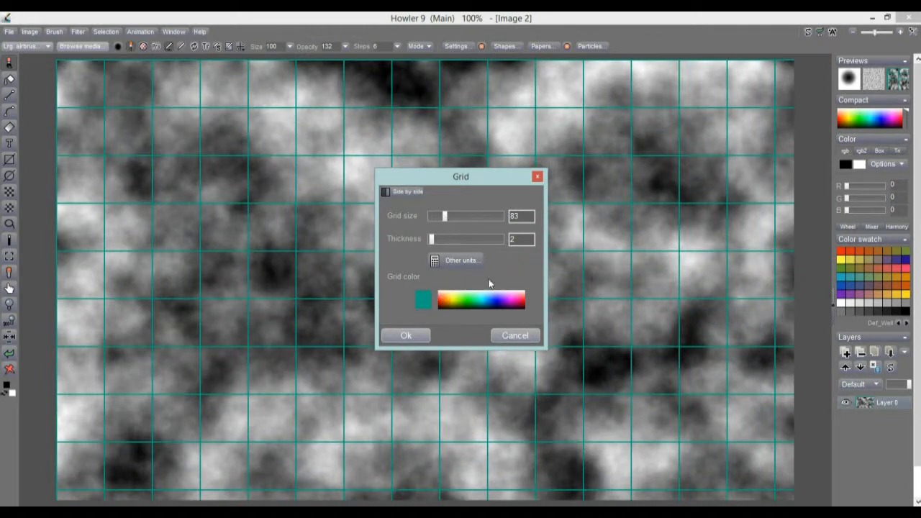
drag(443, 242, 472, 243)
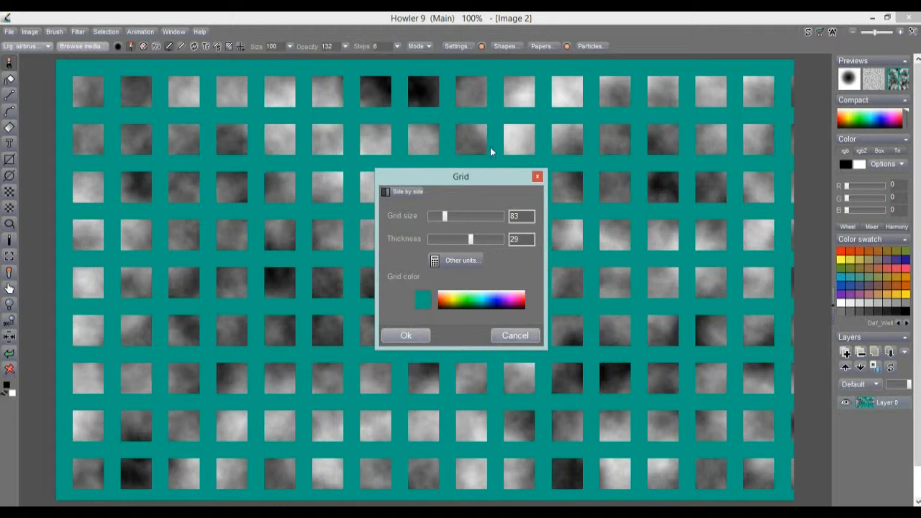
click(410, 335)
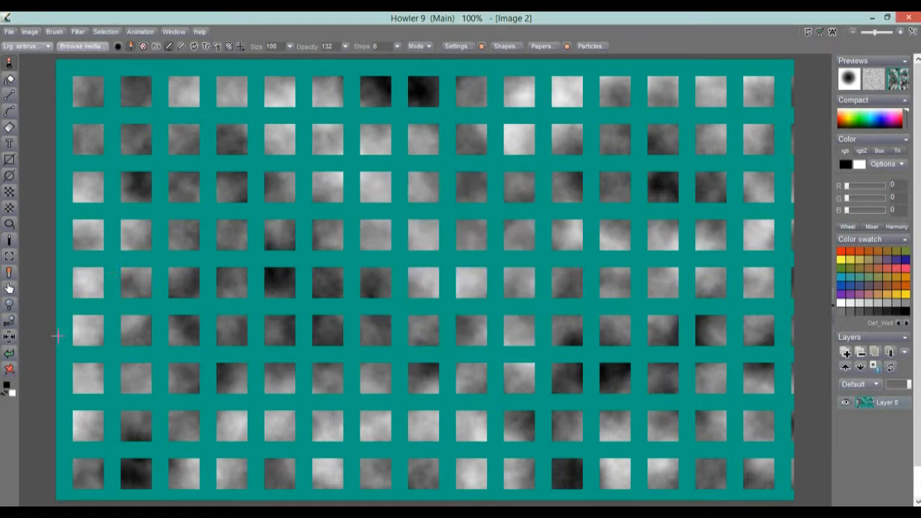
Step: Undo the grid and the plasma noise, and render the grid with the same settings on the blank white canvas
click(9, 354)
click(9, 354)
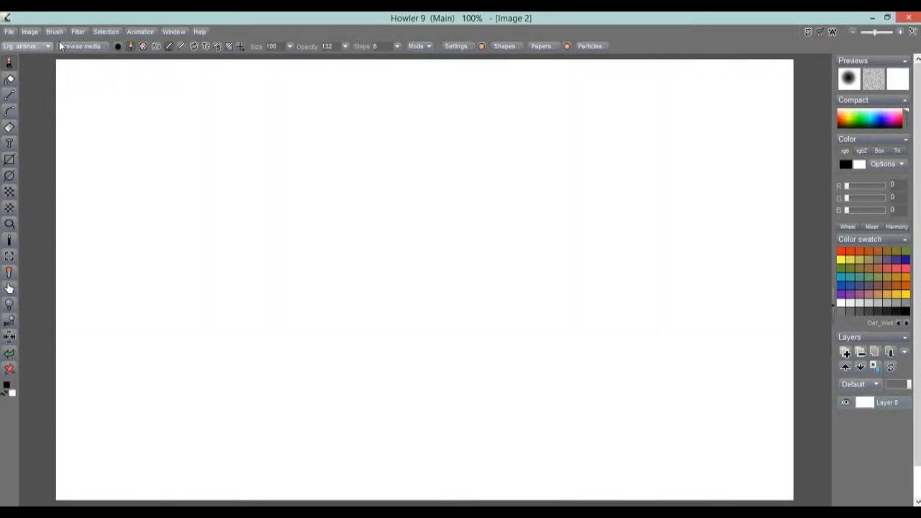
click(79, 32)
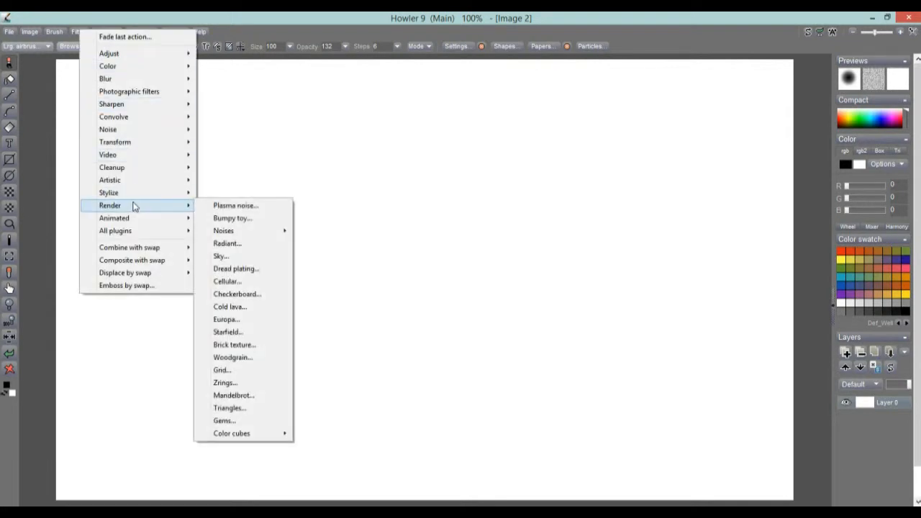
click(244, 368)
click(427, 333)
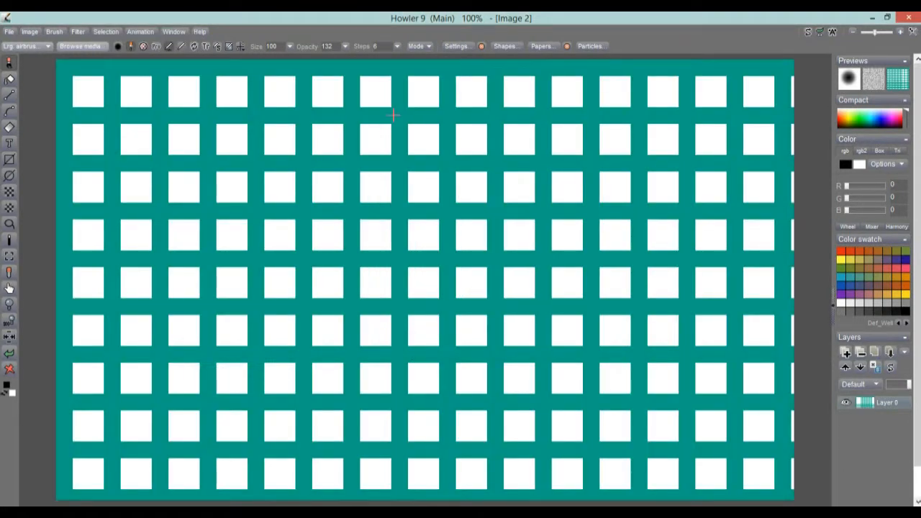
Step: Preview the grid mixed with the swap image, and distort it by the swap image using Colortwirl displace with displacement at about 40% of its range
click(900, 80)
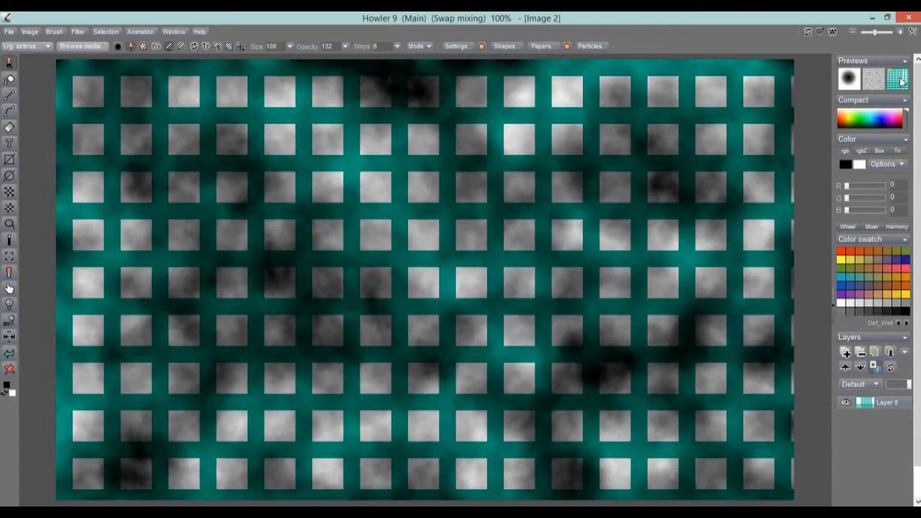
click(900, 81)
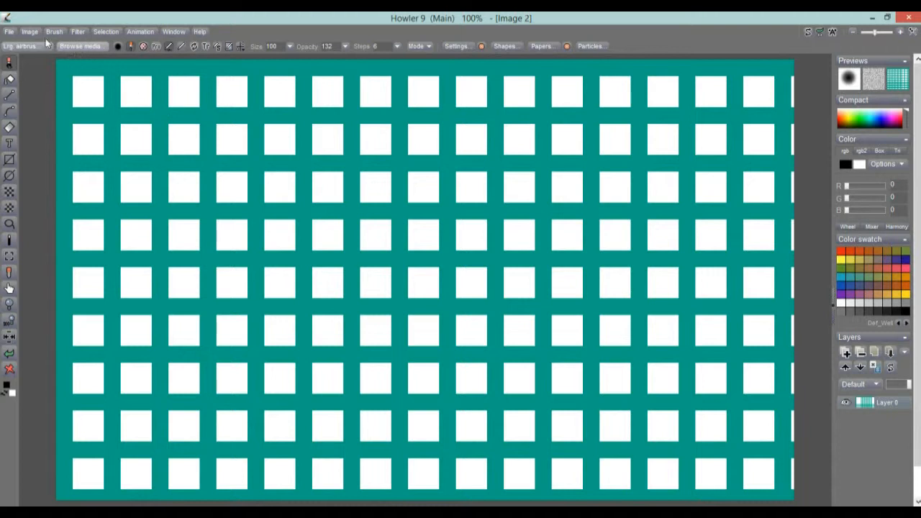
click(79, 35)
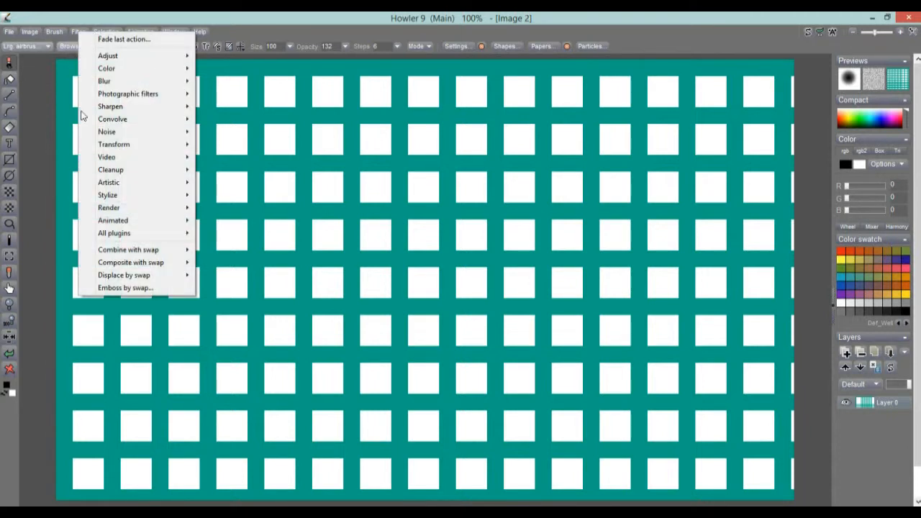
mouse_move(117, 222)
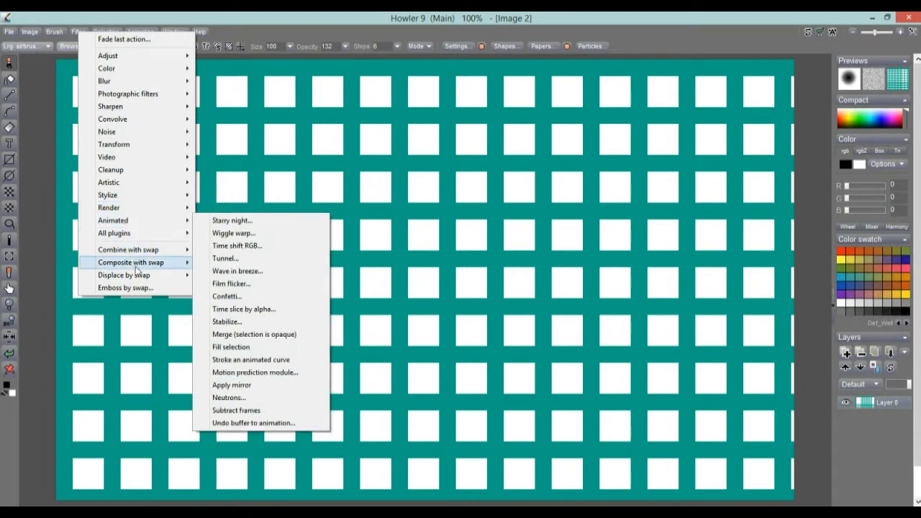
mouse_move(149, 279)
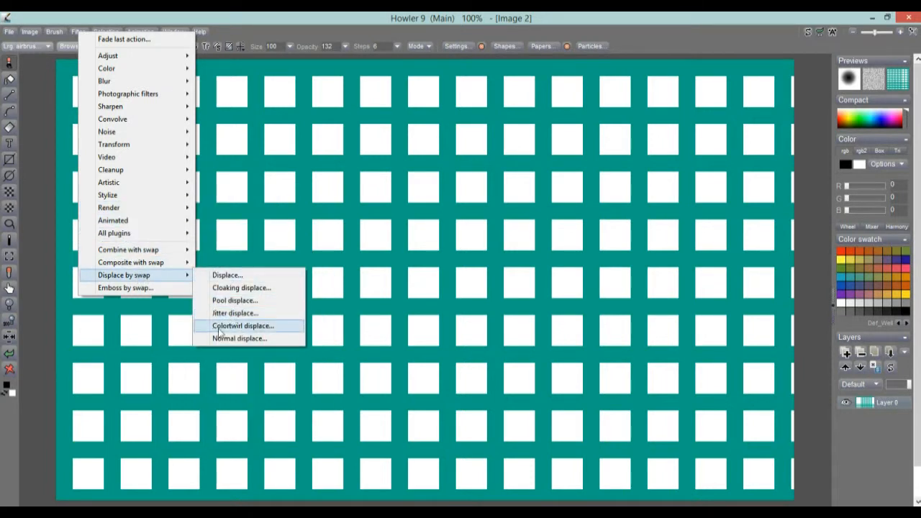
click(242, 327)
drag(440, 251, 452, 251)
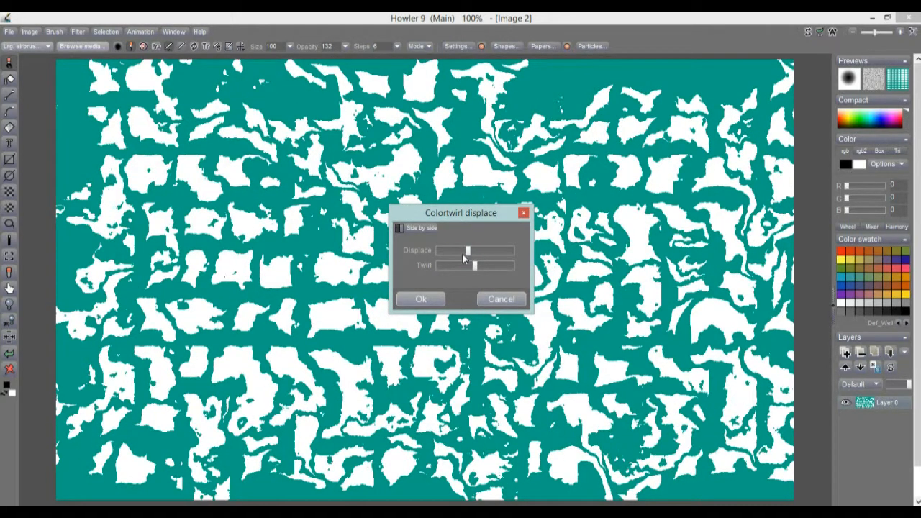
click(421, 299)
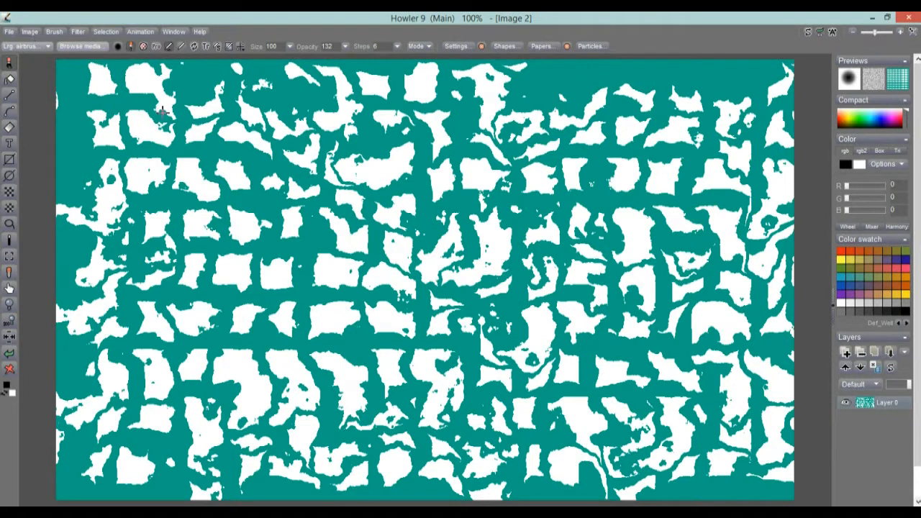
Step: Apply an Approximate Gaussian blur to the distorted grid at about a quarter of the maximum level
click(76, 31)
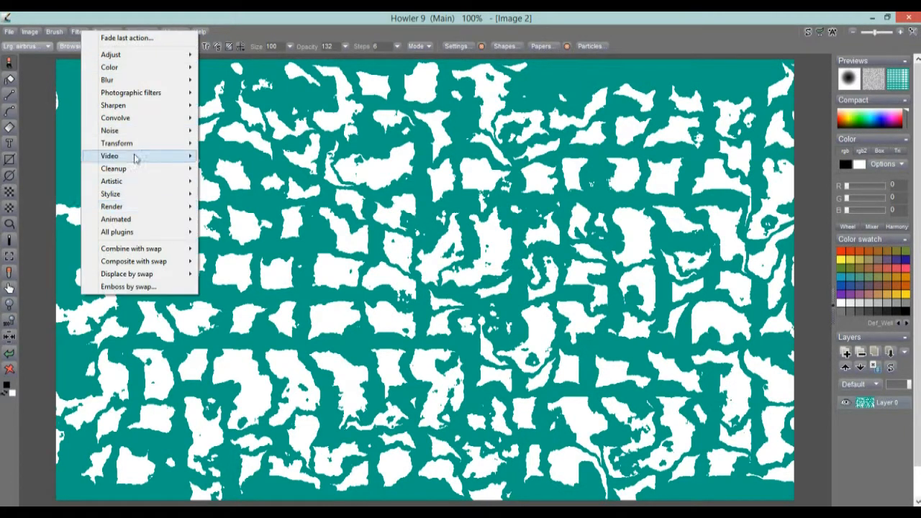
mouse_move(129, 80)
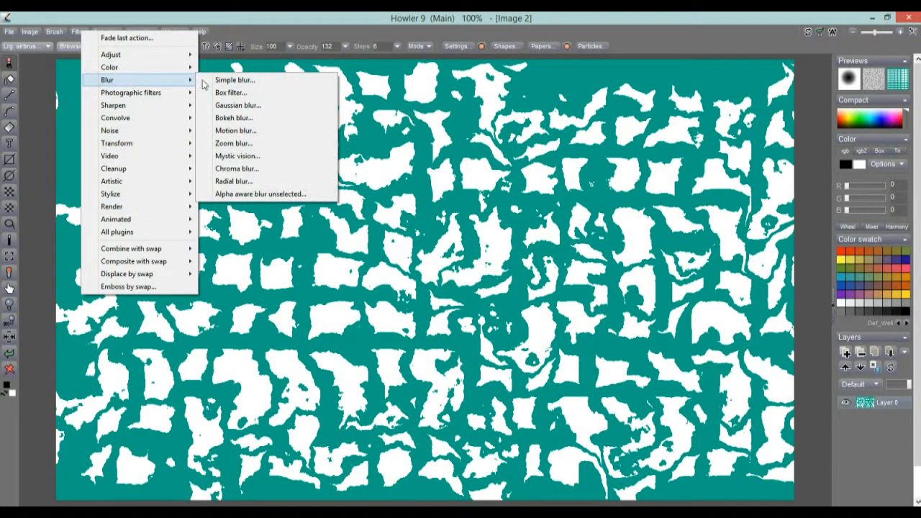
click(239, 106)
drag(426, 237, 446, 235)
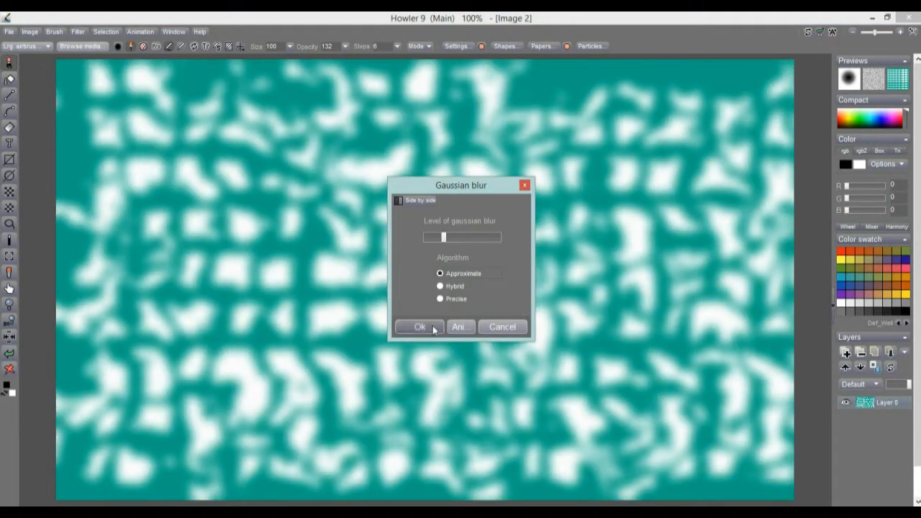
click(399, 325)
drag(348, 272, 473, 286)
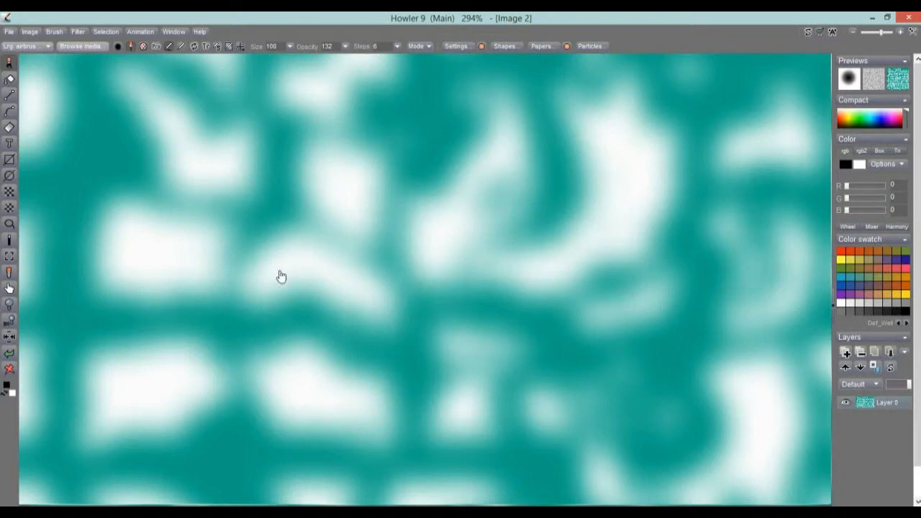
drag(507, 242, 470, 238)
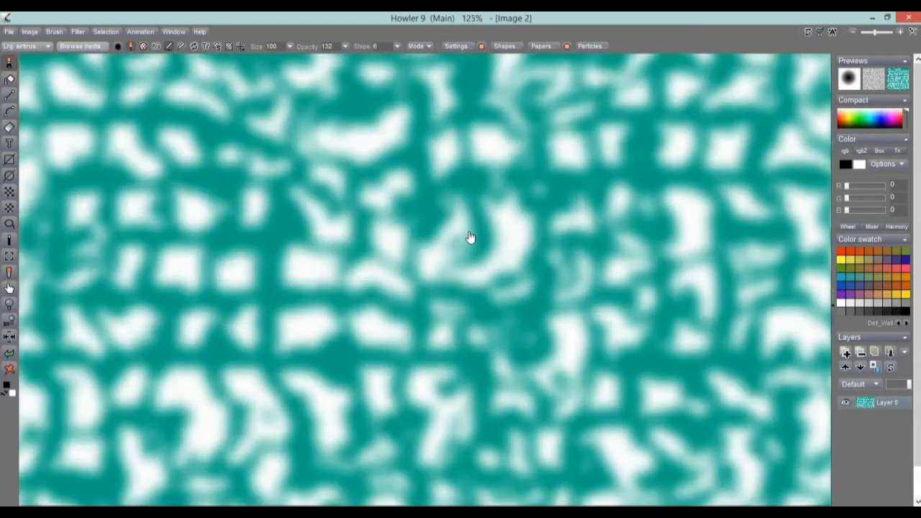
click(80, 32)
click(151, 20)
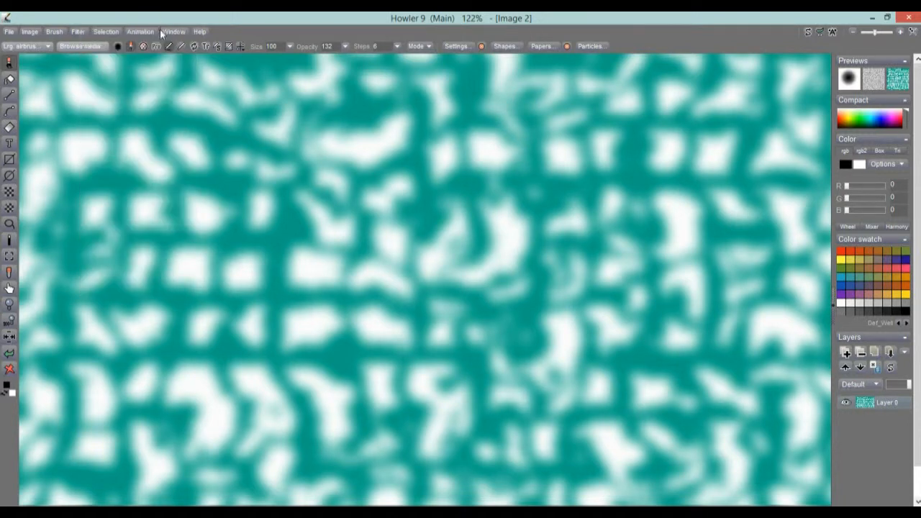
Step: Load the PictureFrames_05.grd gradient set in the gradient sweep editor and choose the gradient at index 7
click(168, 31)
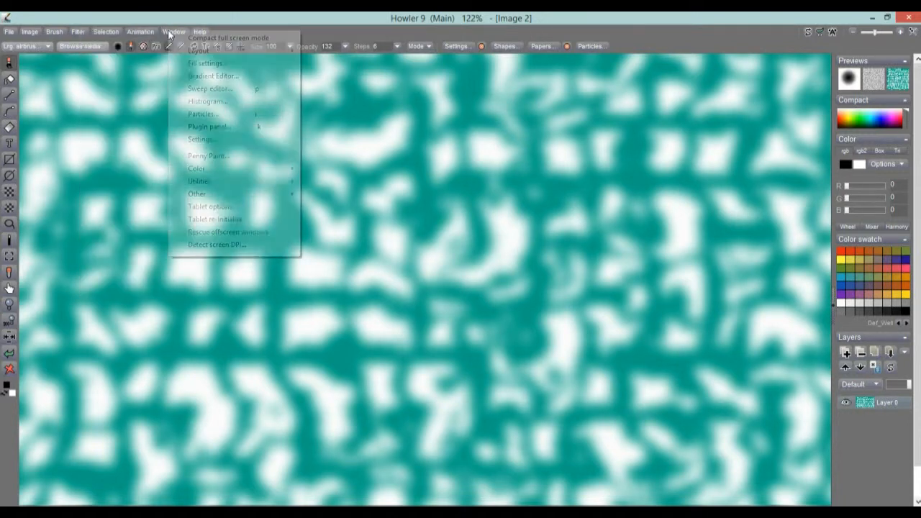
click(214, 90)
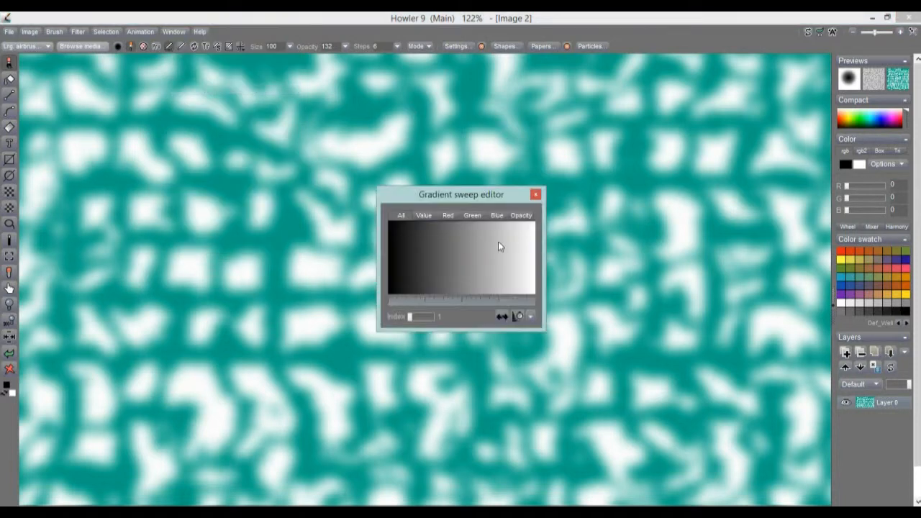
click(531, 318)
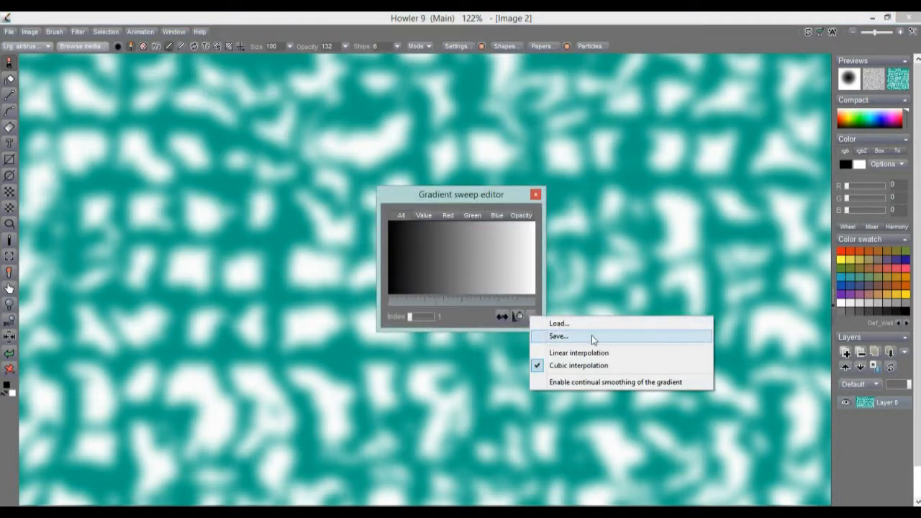
click(558, 324)
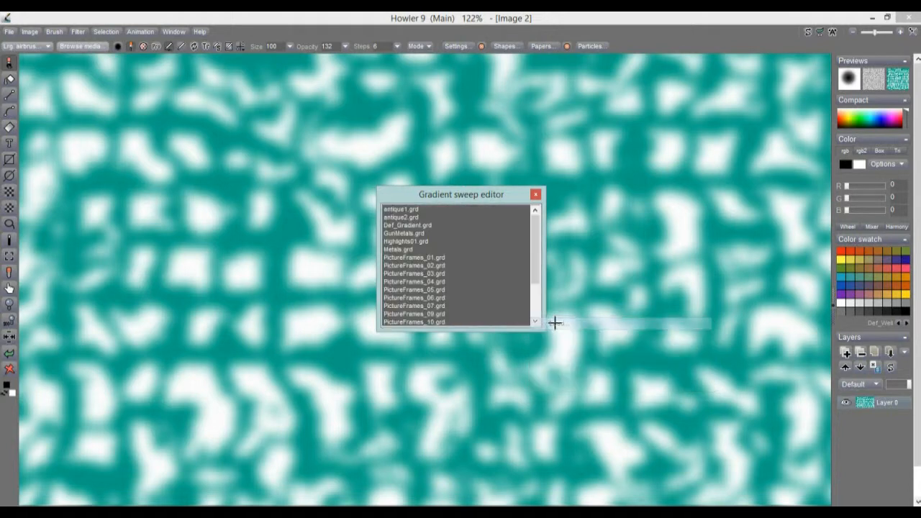
click(398, 290)
drag(421, 317, 432, 317)
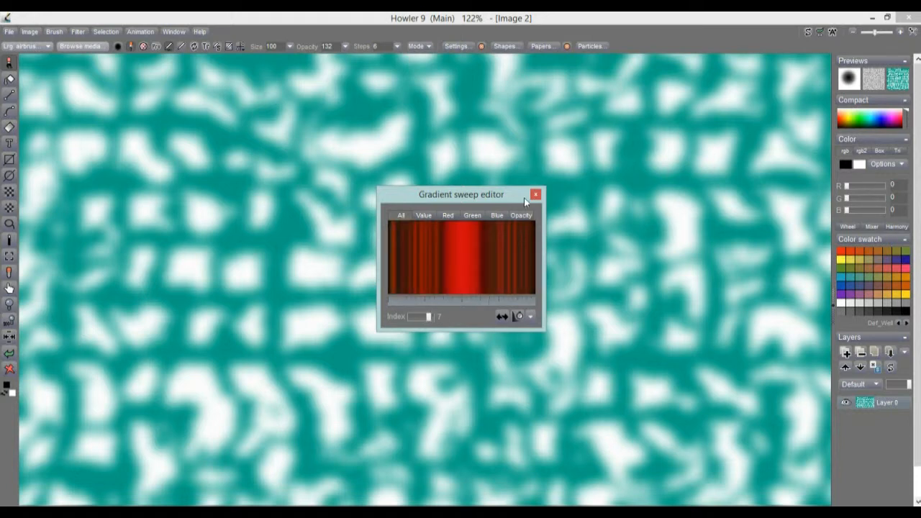
Step: Map the blurred grid's colours to the current gradient and close the gradient sweep editor
click(76, 31)
mouse_move(119, 65)
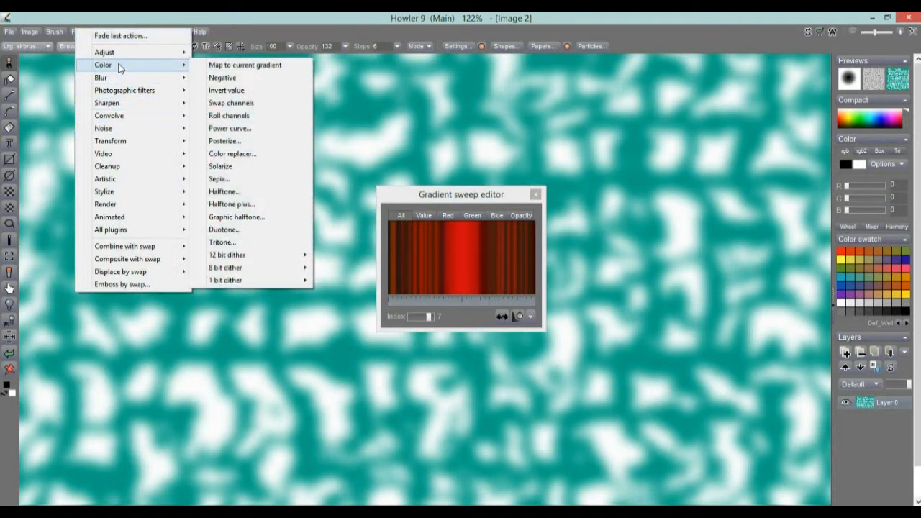
click(245, 65)
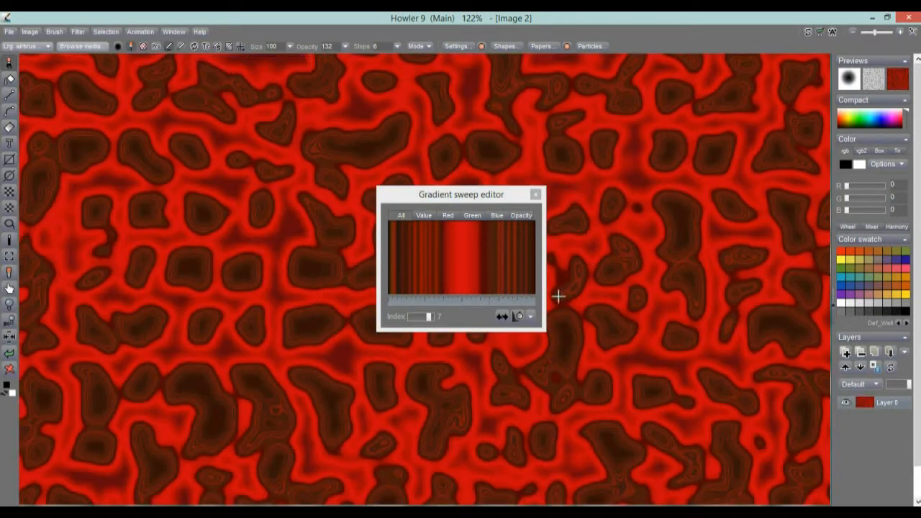
click(535, 196)
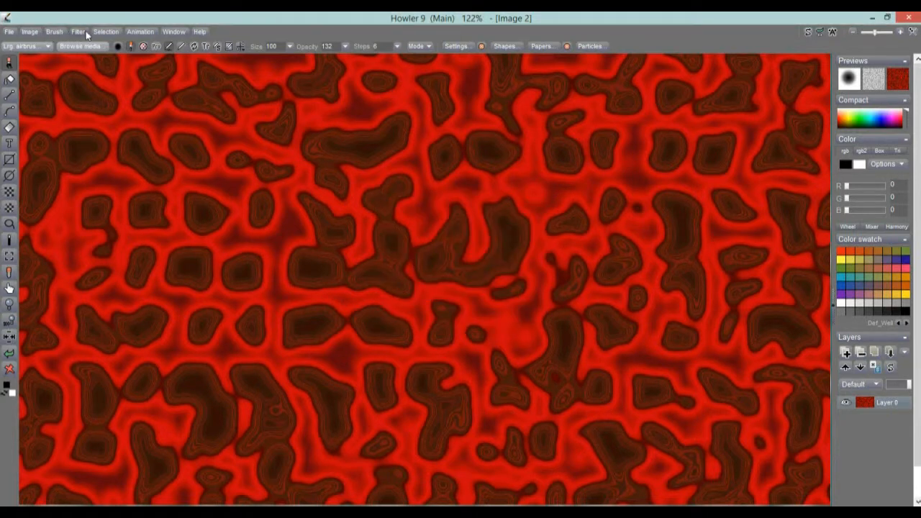
Step: Copy the gradient-mapped image to the swap image, and undo the gradient mapping on the main image
click(29, 32)
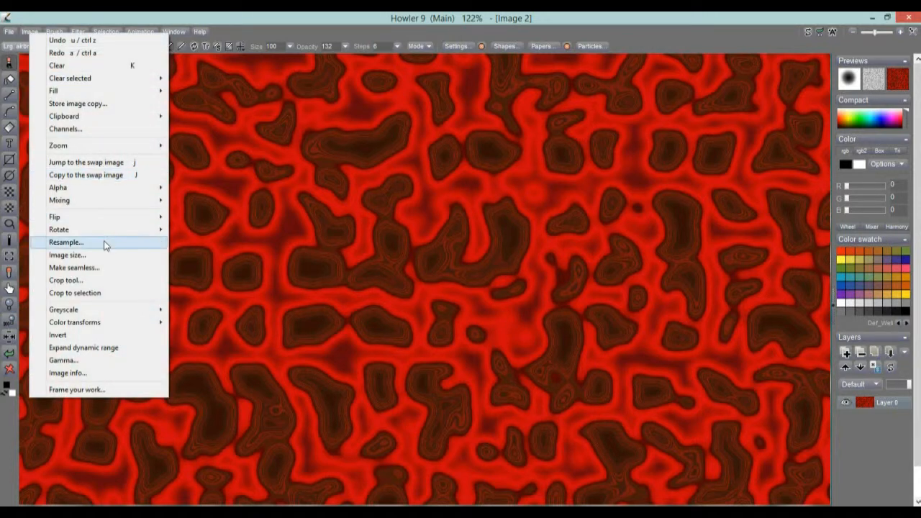
click(122, 175)
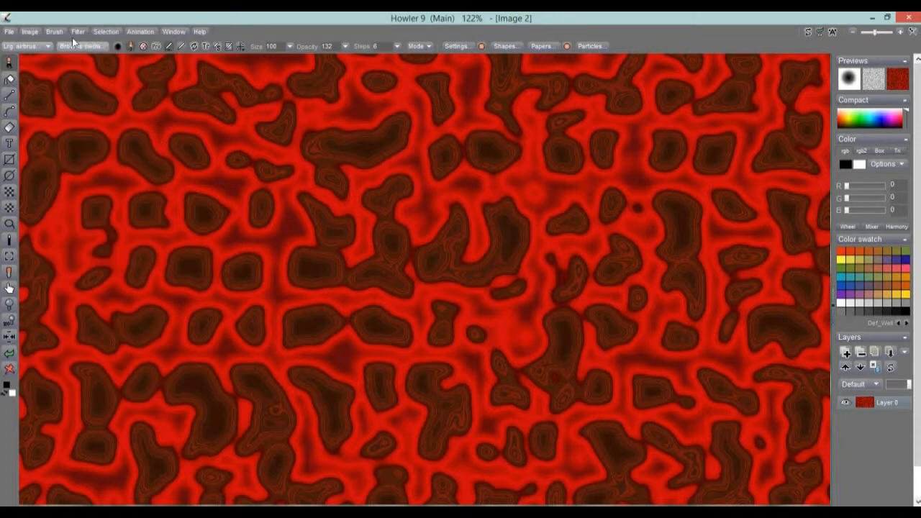
click(9, 354)
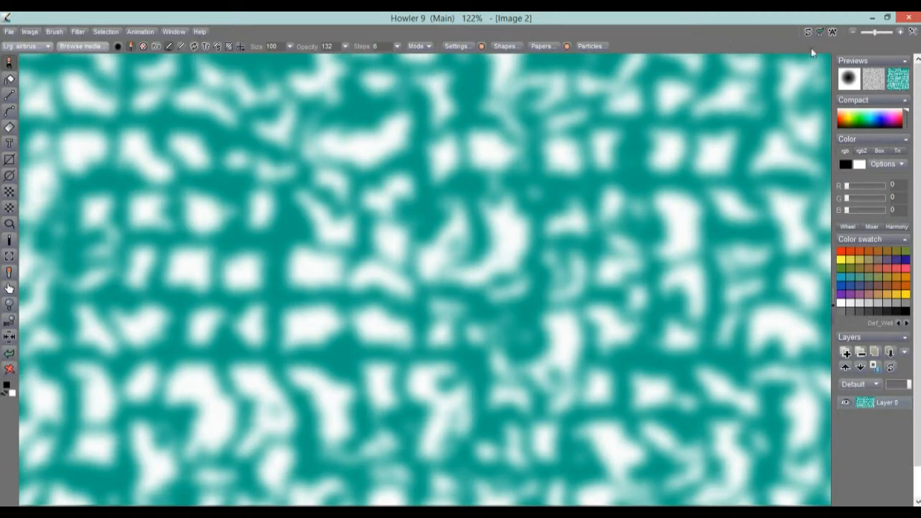
click(899, 77)
click(899, 77)
Step: Store separate image copies of the teal main image and the red swap image, and return to the main image
click(29, 31)
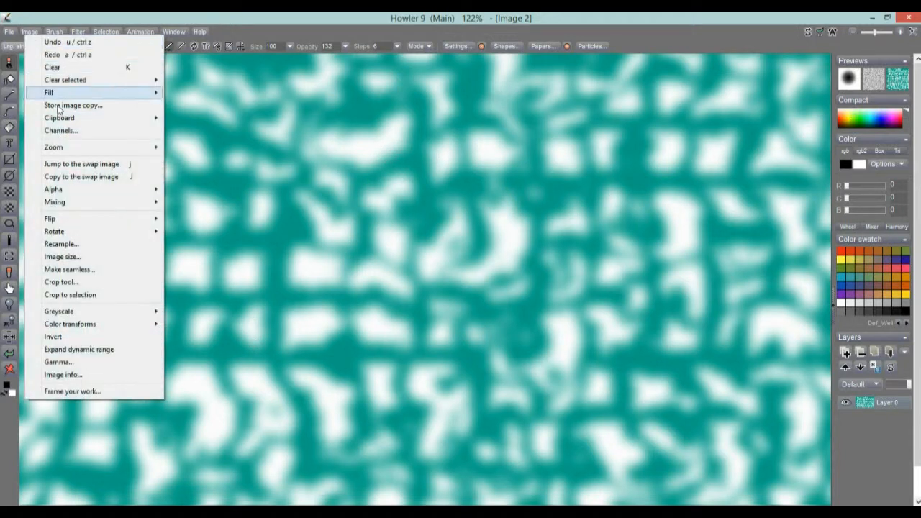
click(70, 106)
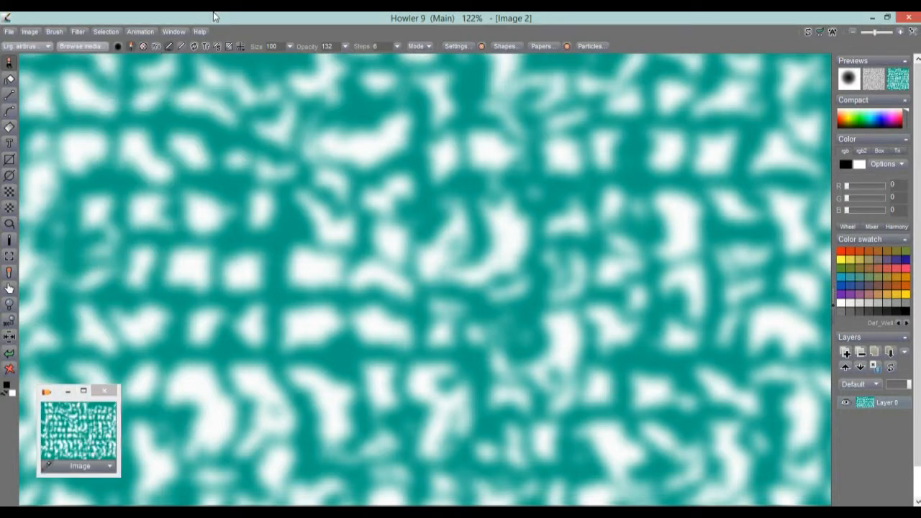
key(j)
click(30, 33)
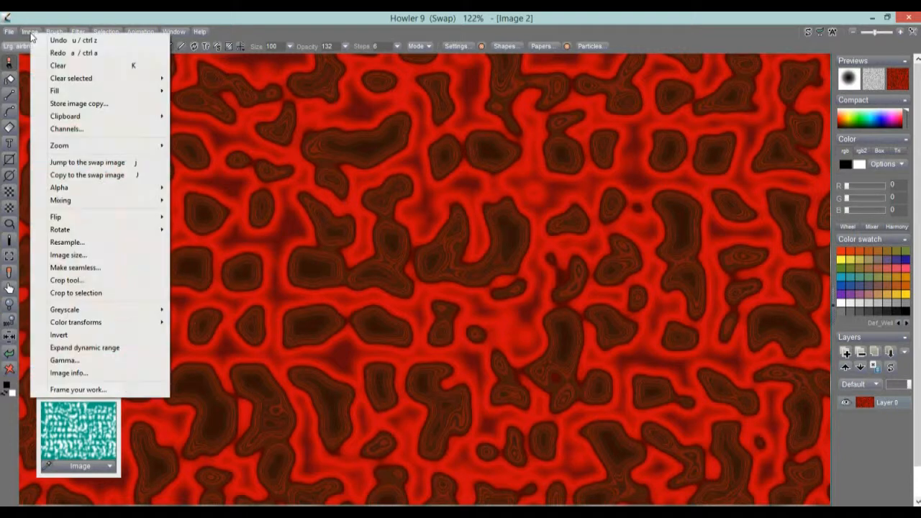
click(82, 105)
drag(58, 401, 157, 400)
click(175, 16)
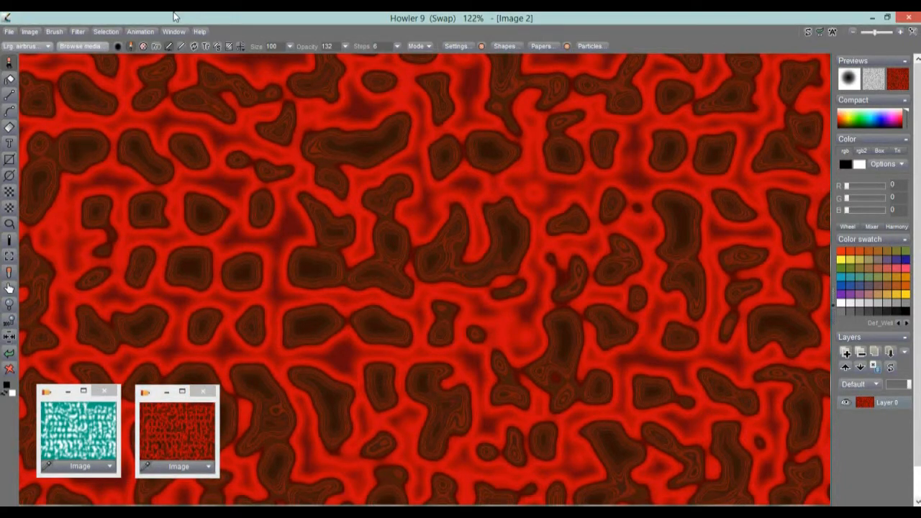
key(s)
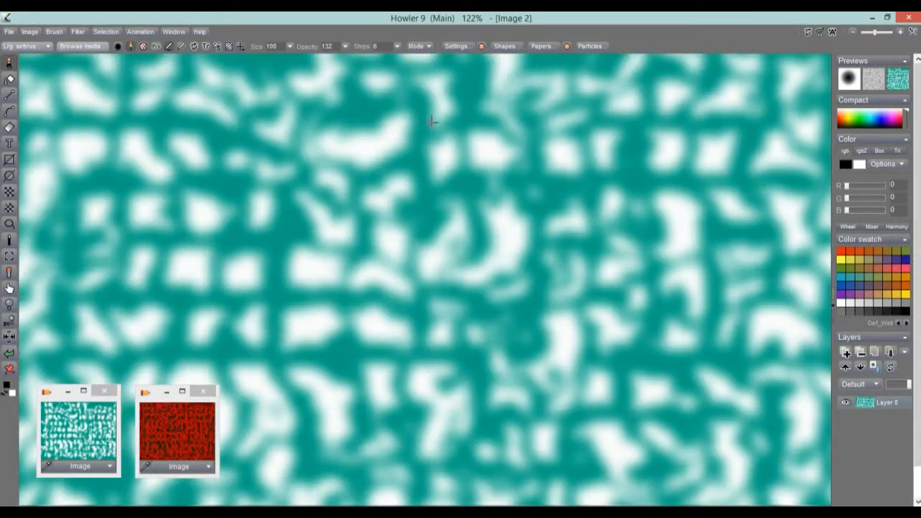
Step: Create a 200-frame animation at 24 fps, initialized with copies of the current frame
click(146, 30)
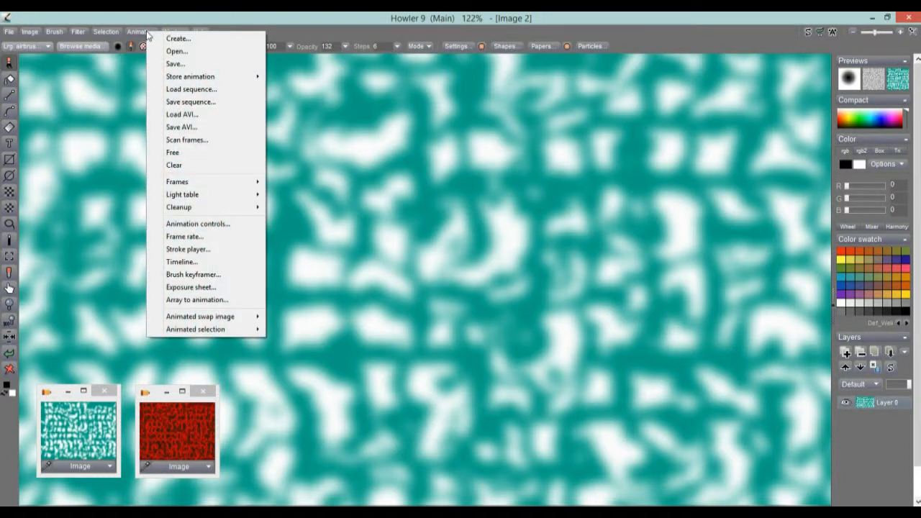
mouse_move(207, 79)
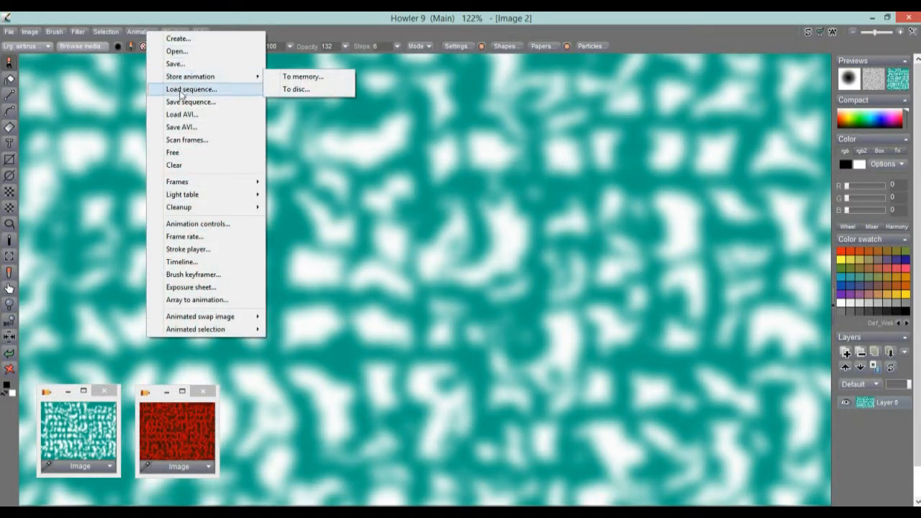
click(178, 38)
drag(339, 225, 256, 218)
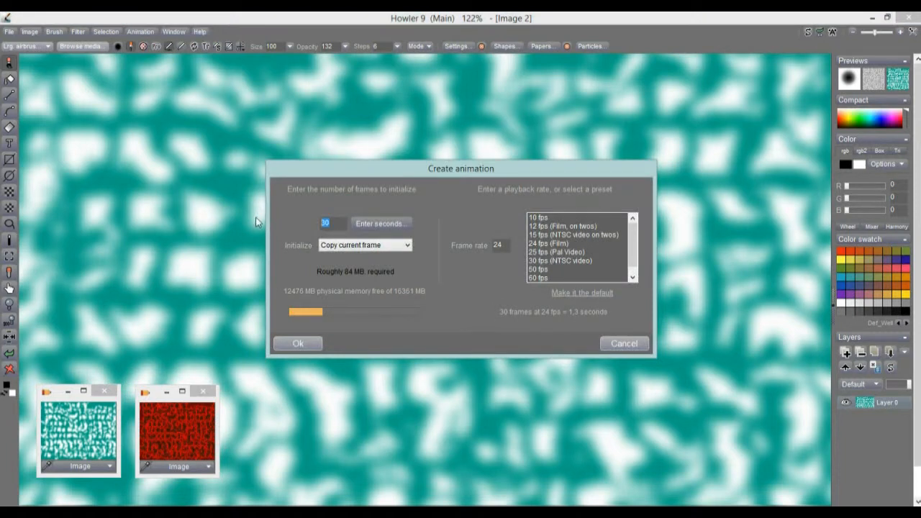
text(300)
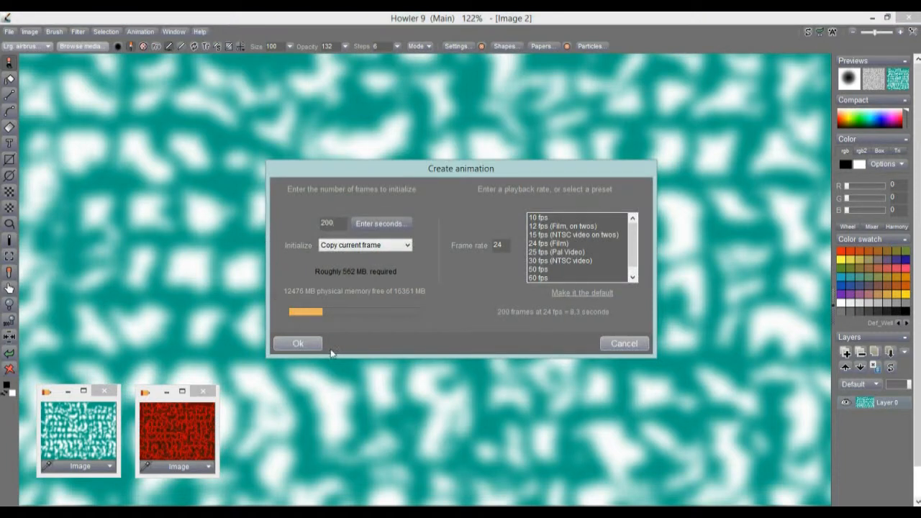
click(291, 344)
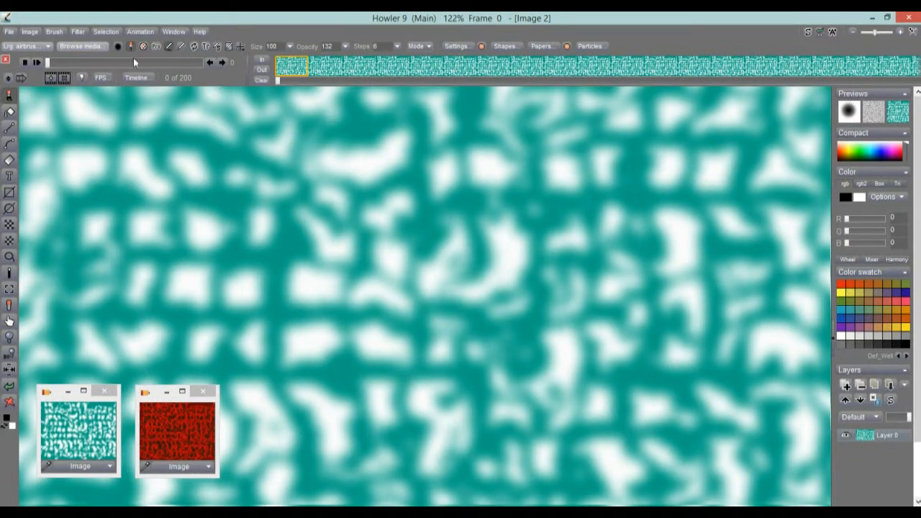
Step: Store a copy of the animation in memory, move its thumbnail clear of the canvas, and scrub through its frames
click(144, 31)
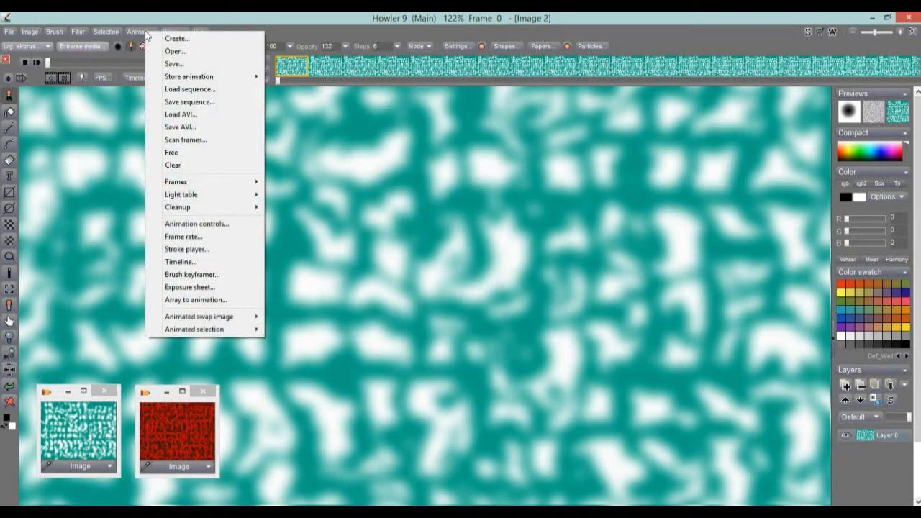
mouse_move(186, 81)
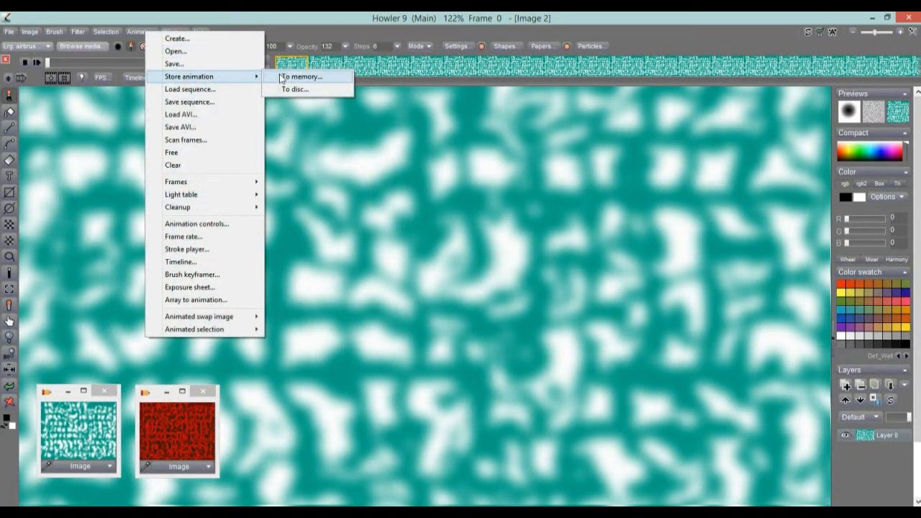
click(311, 77)
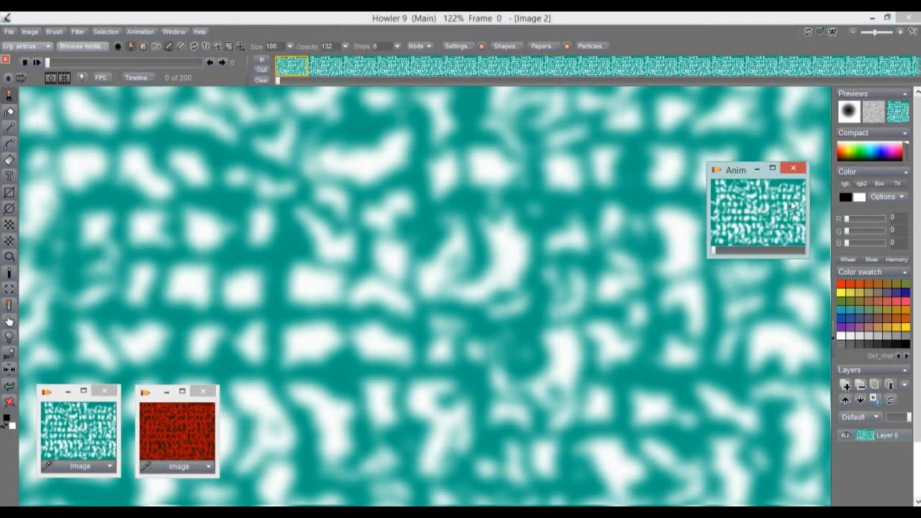
drag(740, 175, 782, 282)
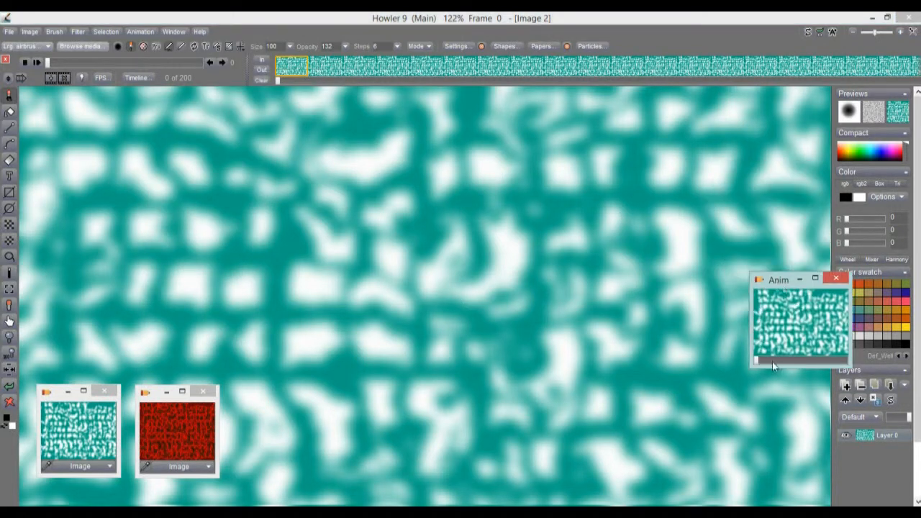
drag(758, 358, 791, 360)
Step: Raytrace the image as a 3D terrain with Puppy Ray GPU, and raise the camera for a higher view of the peaks
click(77, 32)
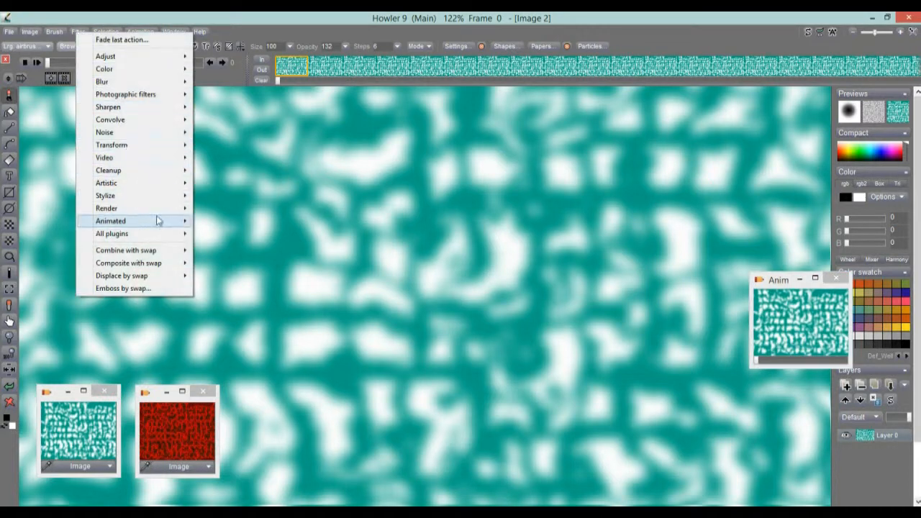
mouse_move(126, 144)
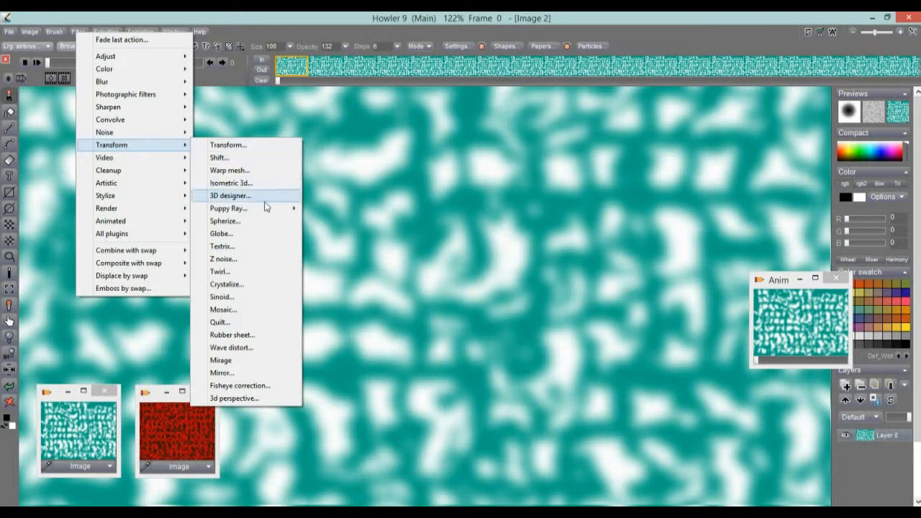
mouse_move(272, 212)
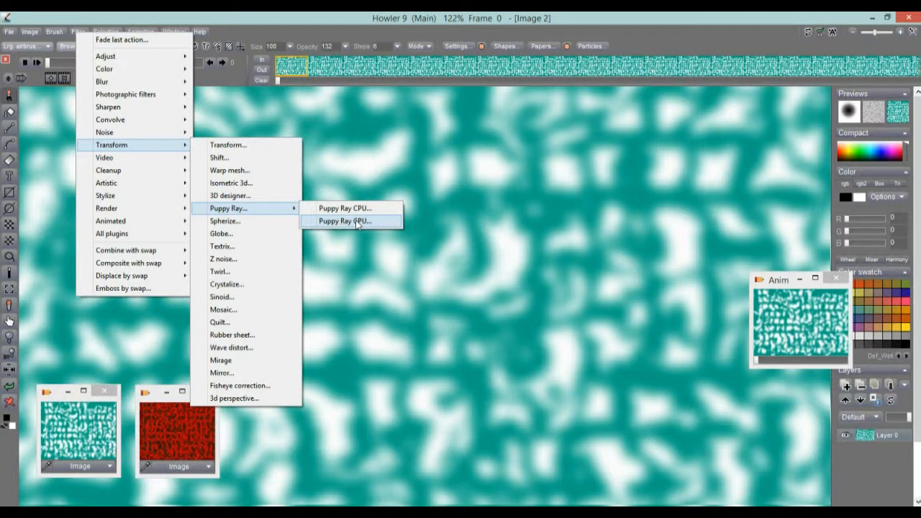
click(360, 221)
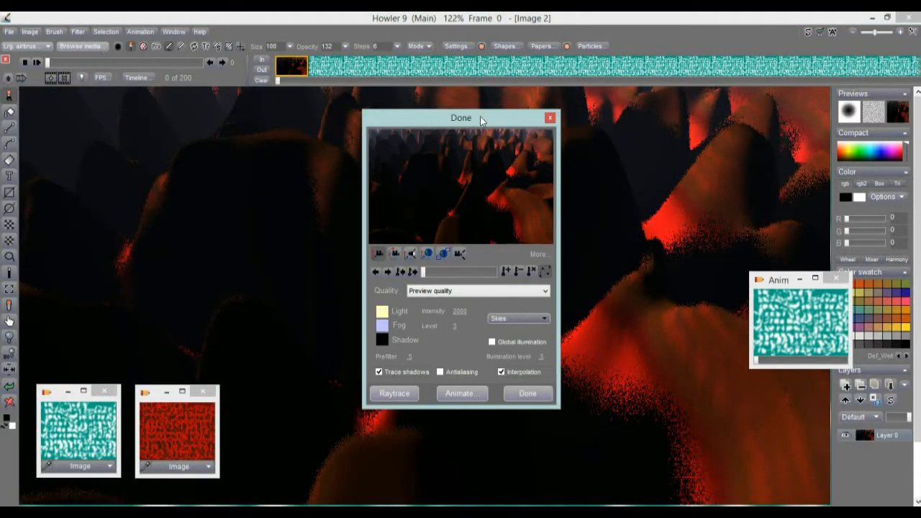
drag(480, 117, 181, 135)
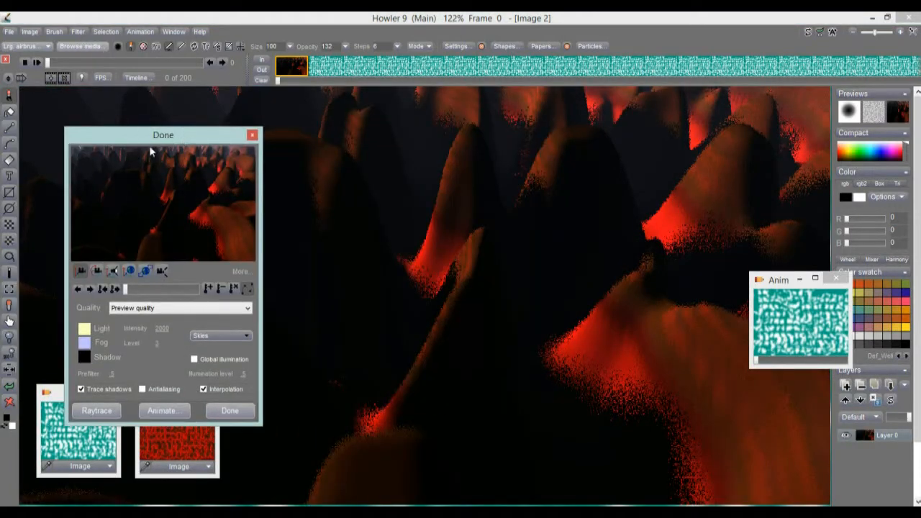
drag(137, 241, 141, 240)
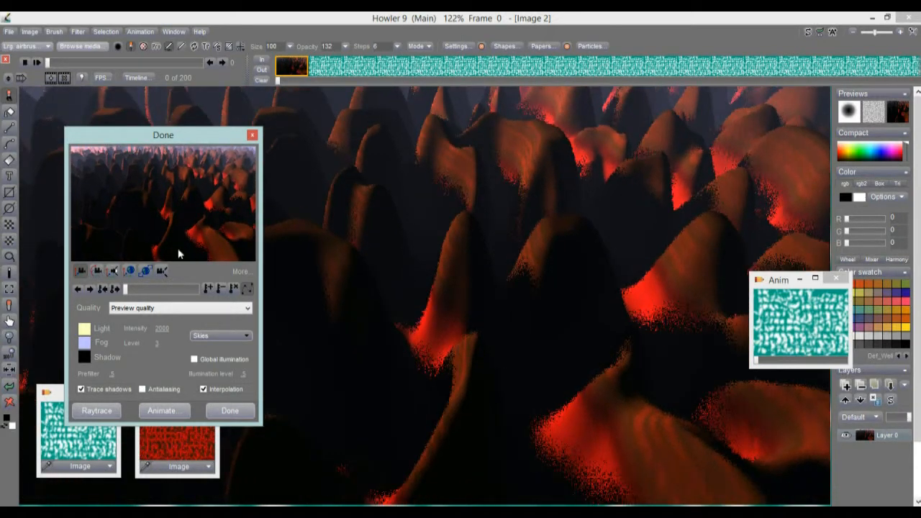
Step: Enable global illumination, rotate the camera to a new angle over the terrain, and set the illumination level to 1
click(194, 360)
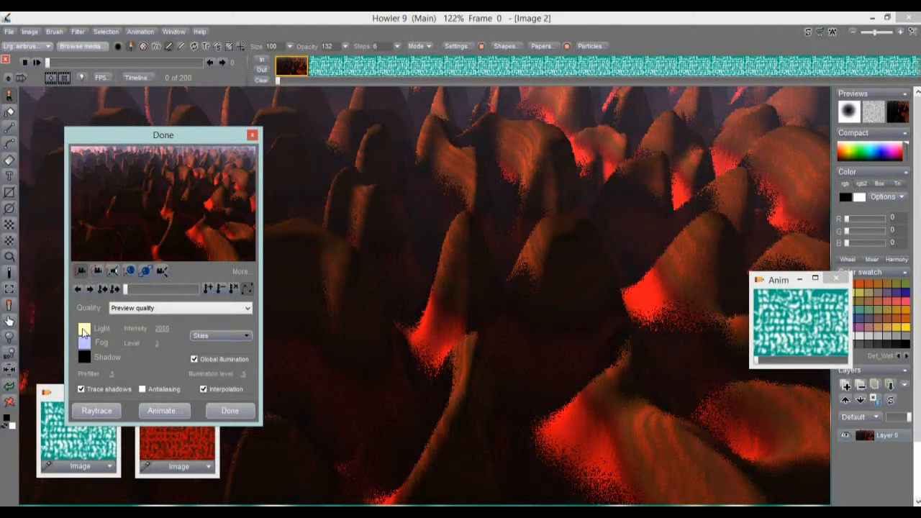
click(96, 271)
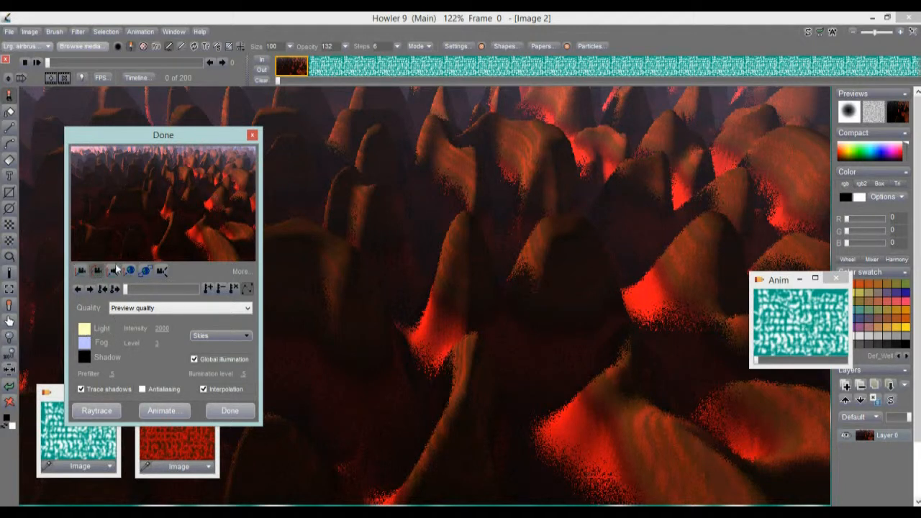
drag(203, 185, 98, 168)
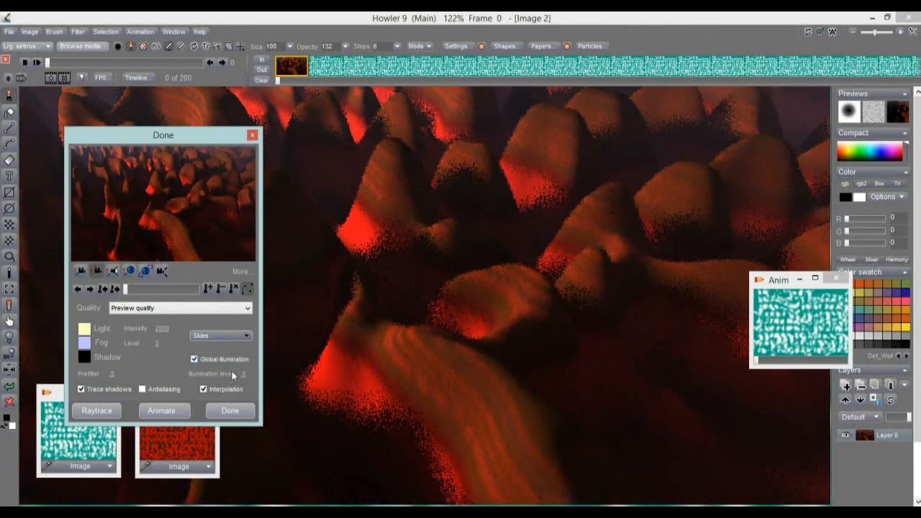
drag(244, 375, 320, 380)
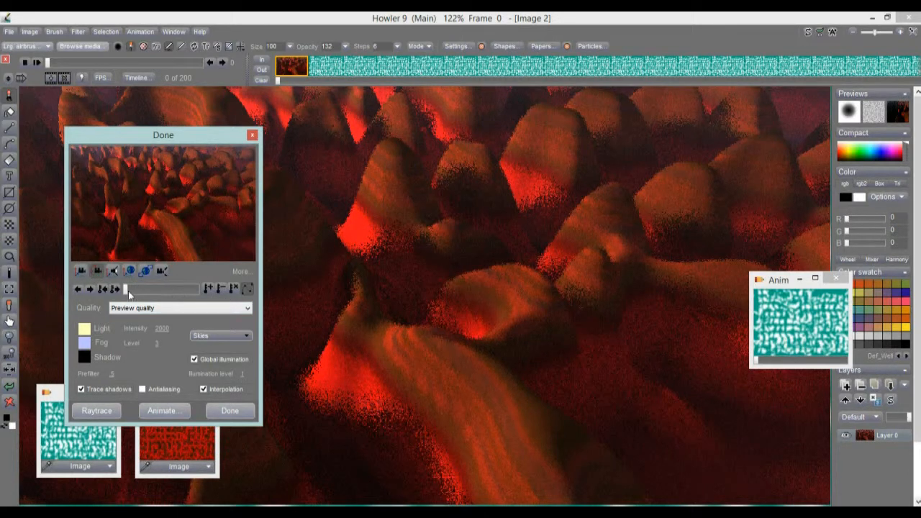
Step: Key the camera at frame 0, and at frame 199 move and rotate it to a new view across the terrain
click(207, 287)
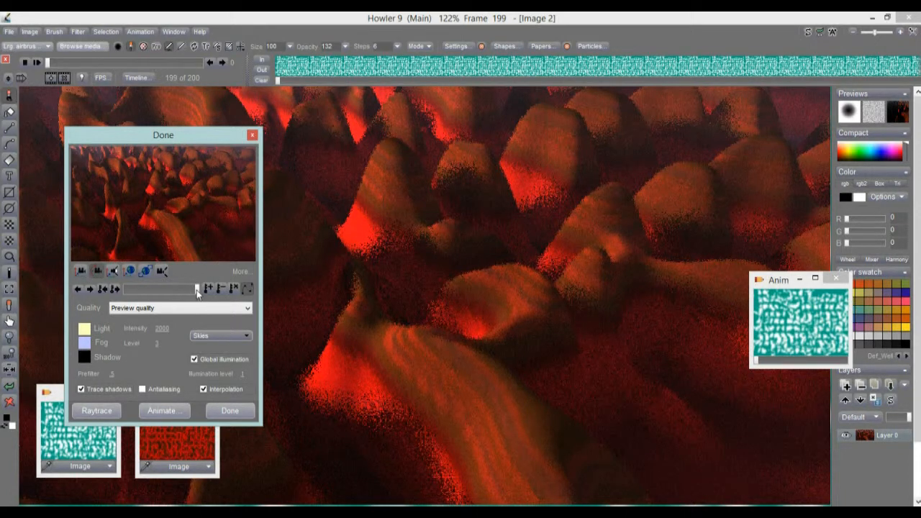
click(81, 271)
drag(130, 207, 100, 255)
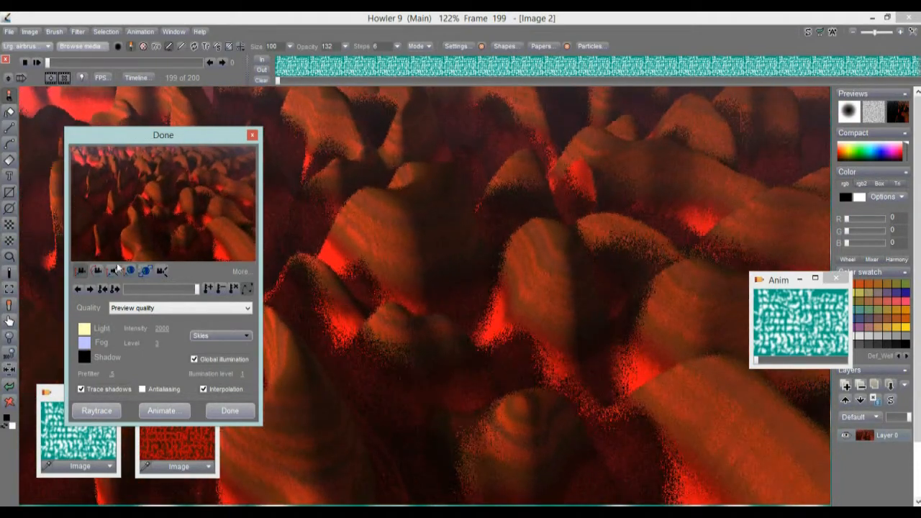
drag(184, 197, 118, 226)
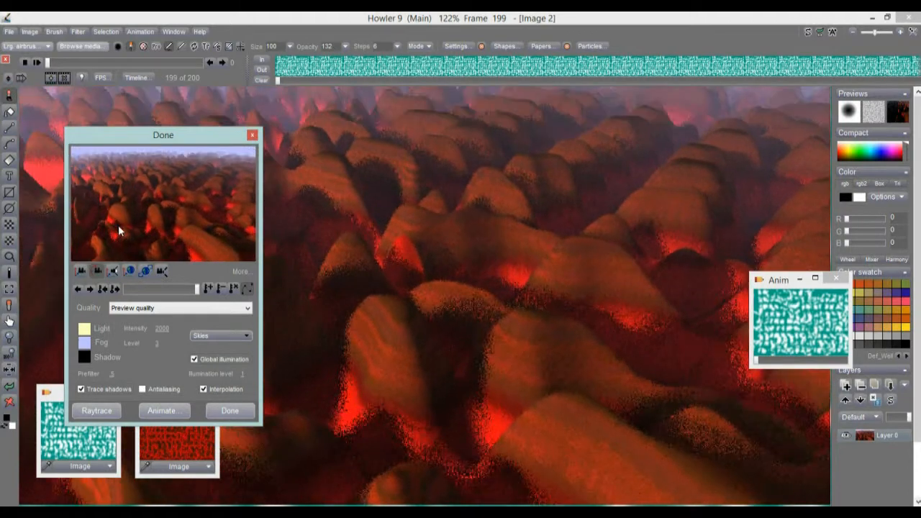
click(80, 271)
drag(142, 217, 151, 177)
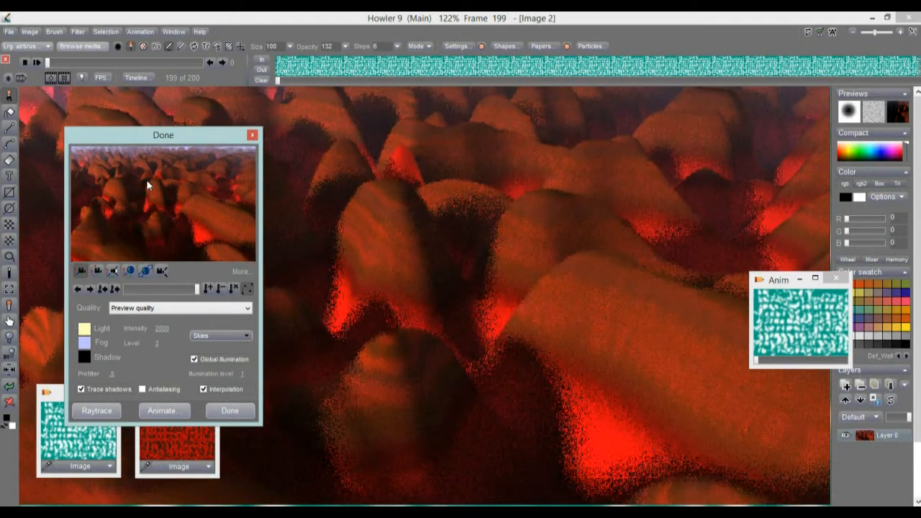
Step: Rotate the camera at frame 199 so the horizon slopes, key that view, and compare the first and last frames
click(96, 270)
drag(129, 207, 179, 199)
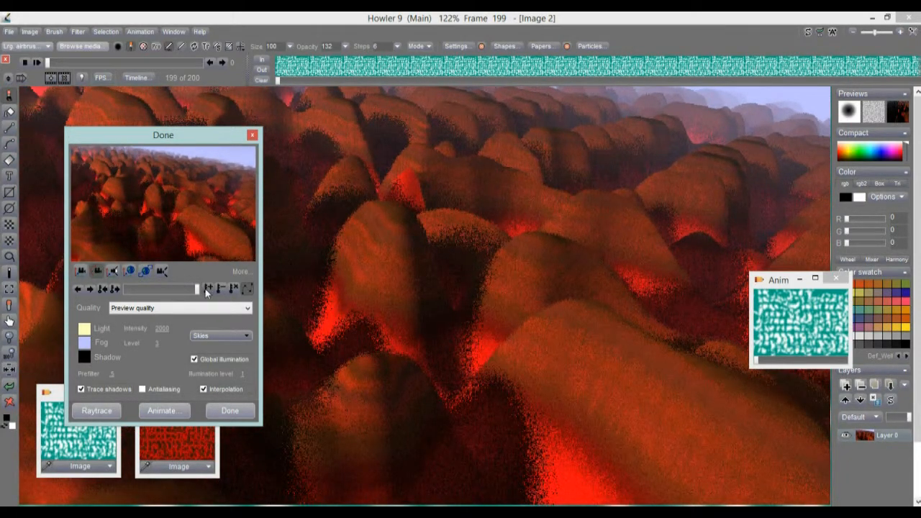
click(126, 289)
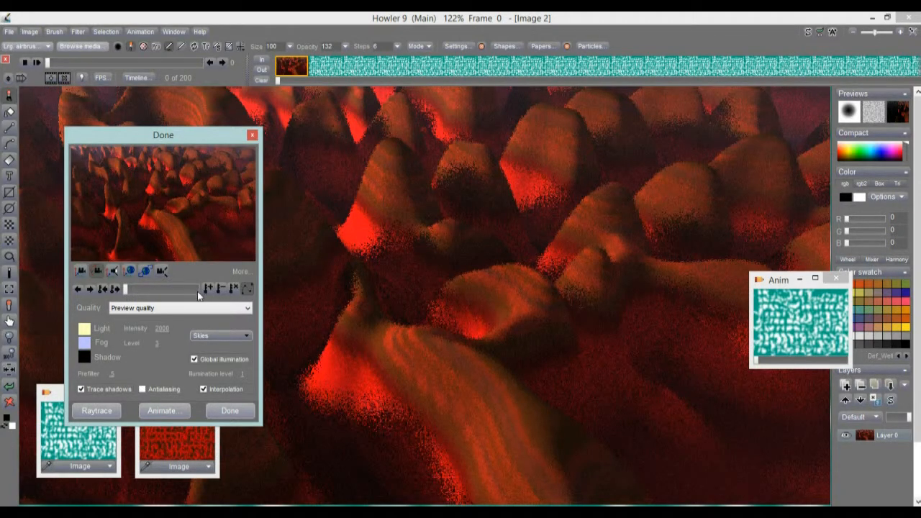
click(199, 290)
Step: Render the camera animation on the GPU at High quality, stopping the render partway and closing the raytracer
click(134, 308)
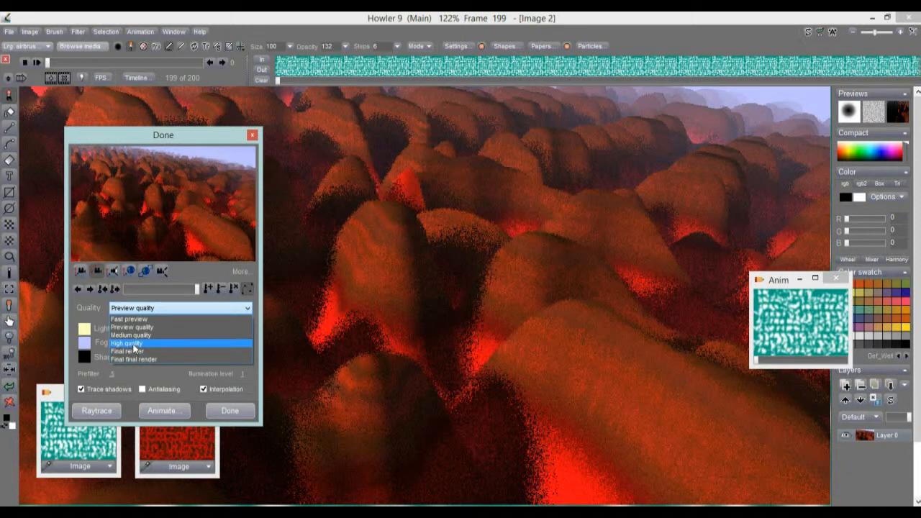
click(203, 267)
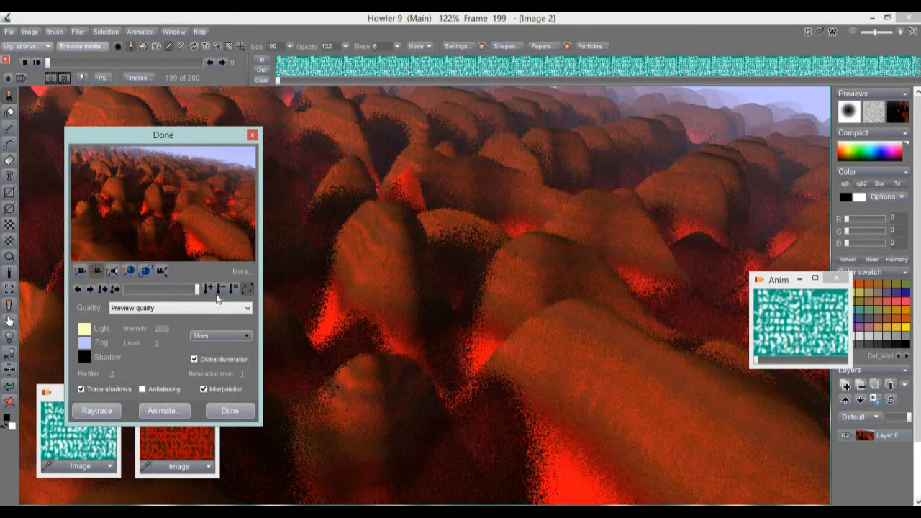
click(158, 411)
click(121, 248)
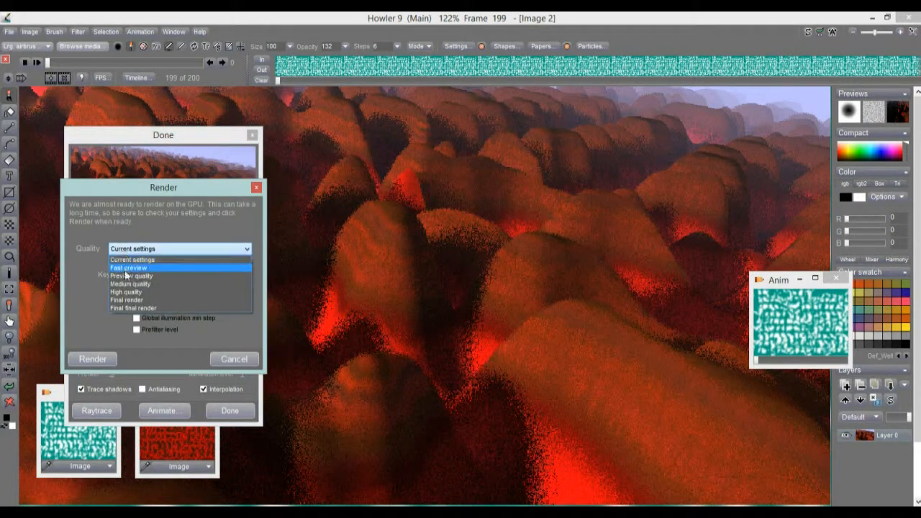
click(127, 292)
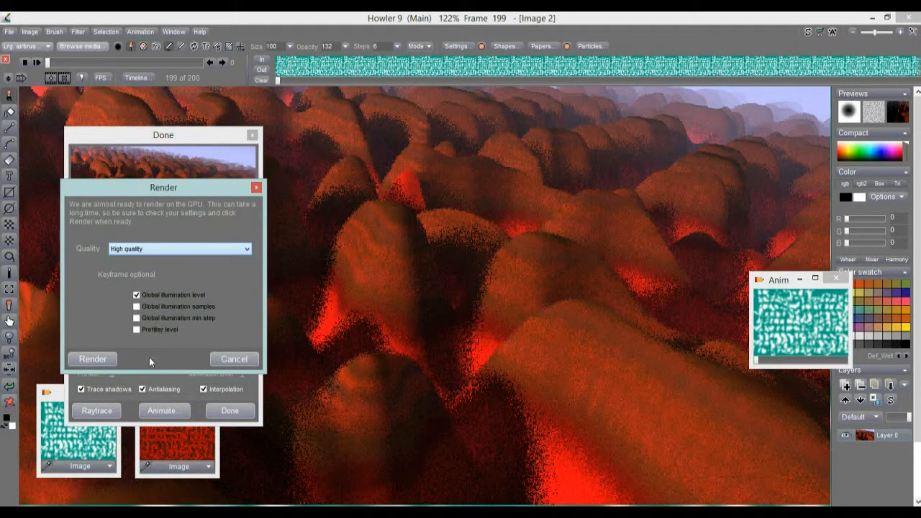
click(85, 360)
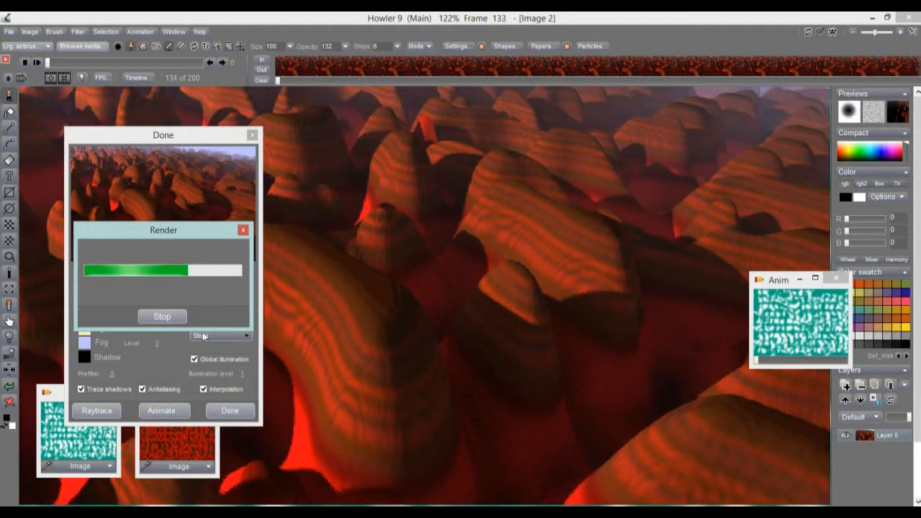
click(163, 316)
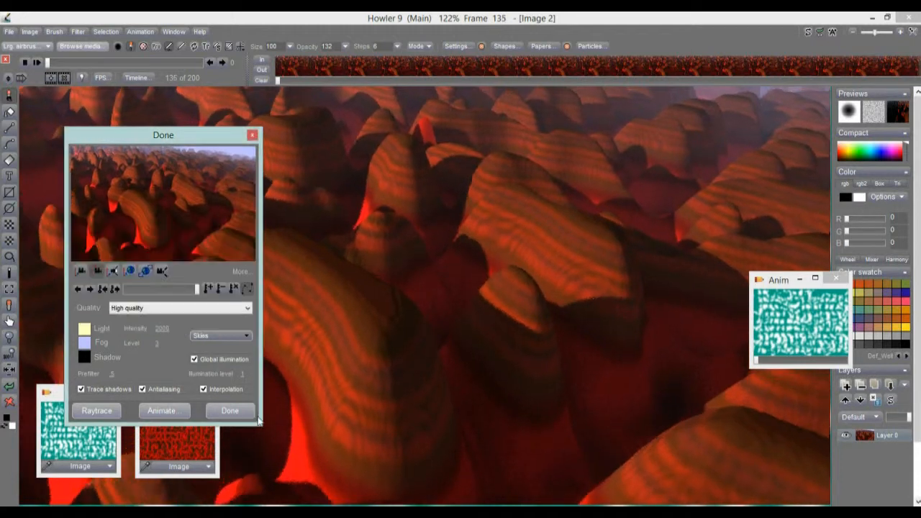
click(241, 416)
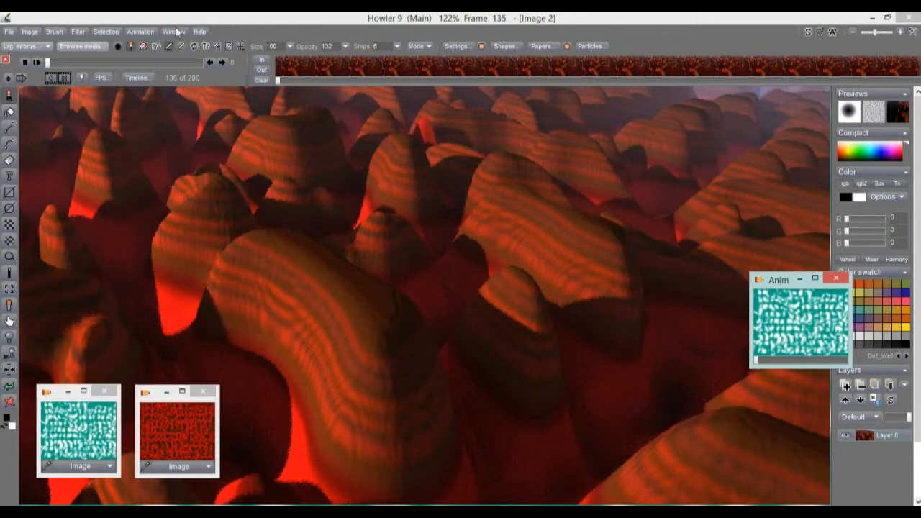
Step: Scrub through the animation to review the rendered frames up to the last one
click(51, 63)
drag(52, 63, 152, 66)
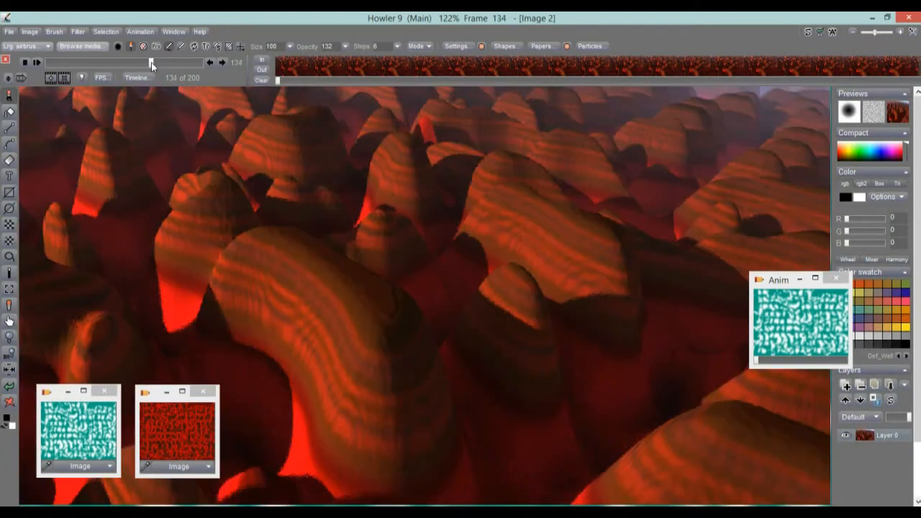
click(209, 64)
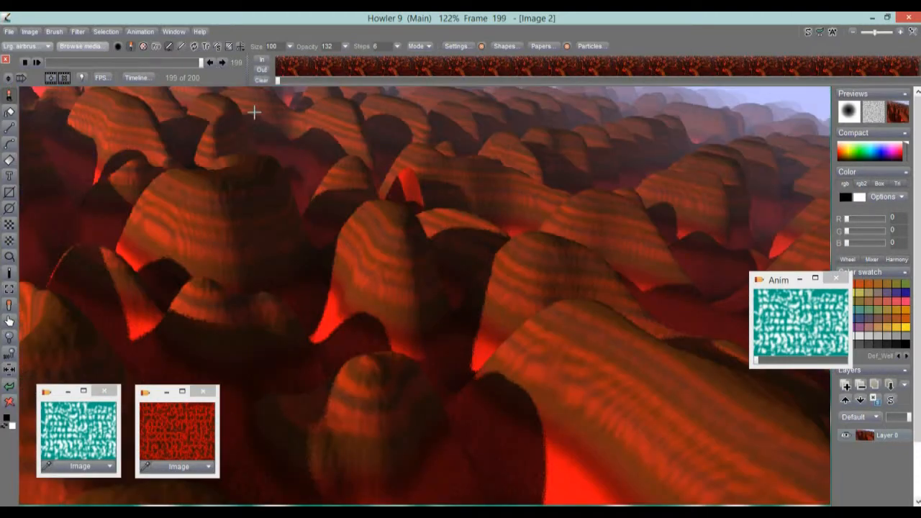
Step: Delete the block of frames from frame 134 to the end of the animation
right_click(341, 68)
click(524, 69)
drag(280, 79, 688, 83)
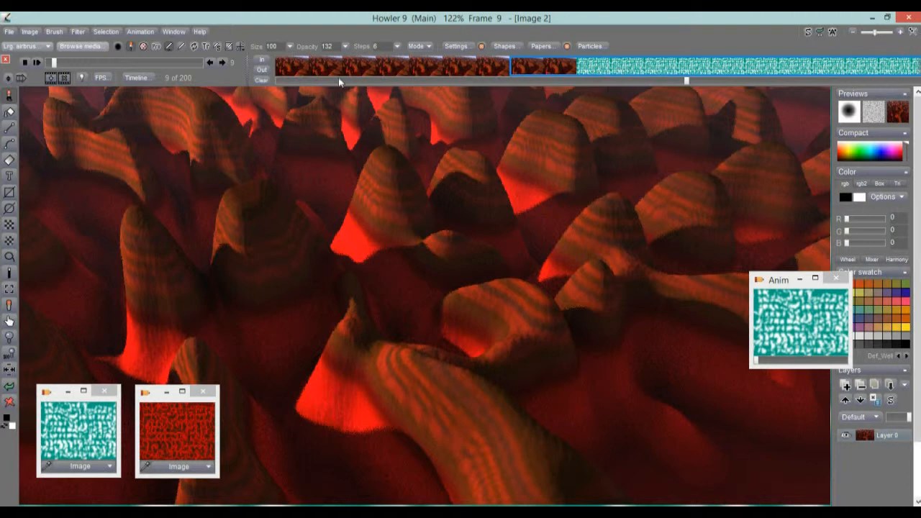
click(624, 69)
right_click(625, 68)
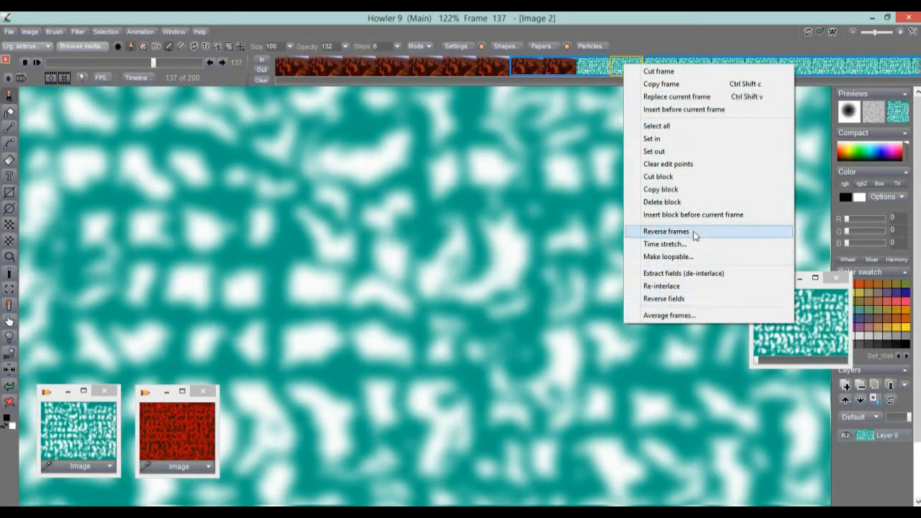
click(673, 202)
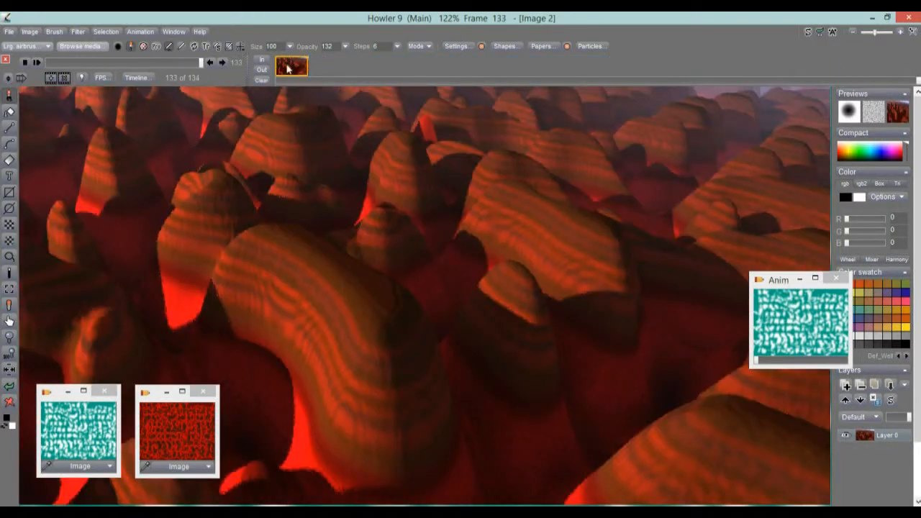
drag(195, 63, 214, 61)
Step: Replace the old stored animation with a memory copy of the trimmed one, and move its thumbnail to the canvas's edge
click(139, 31)
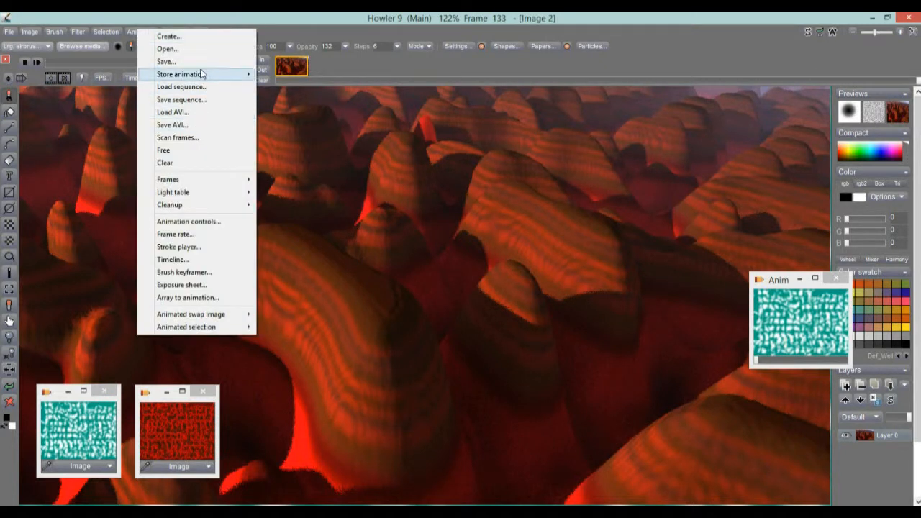
mouse_move(200, 75)
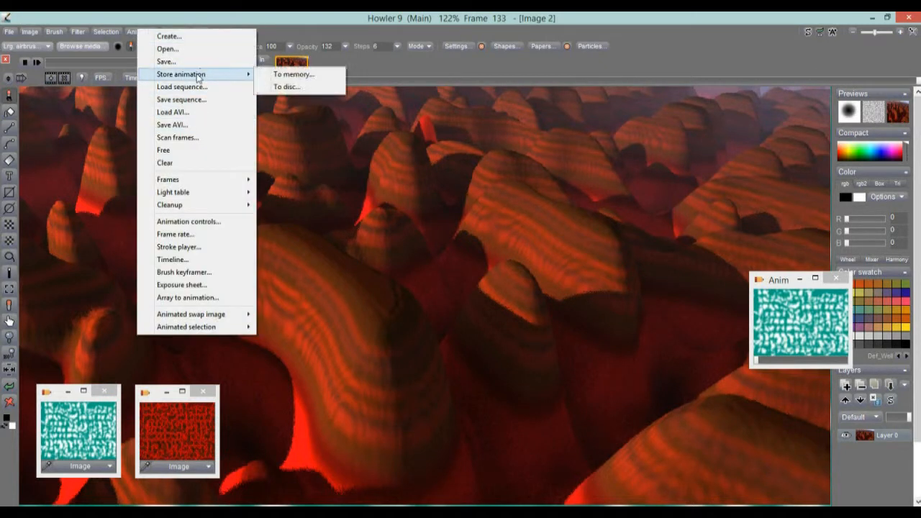
click(294, 75)
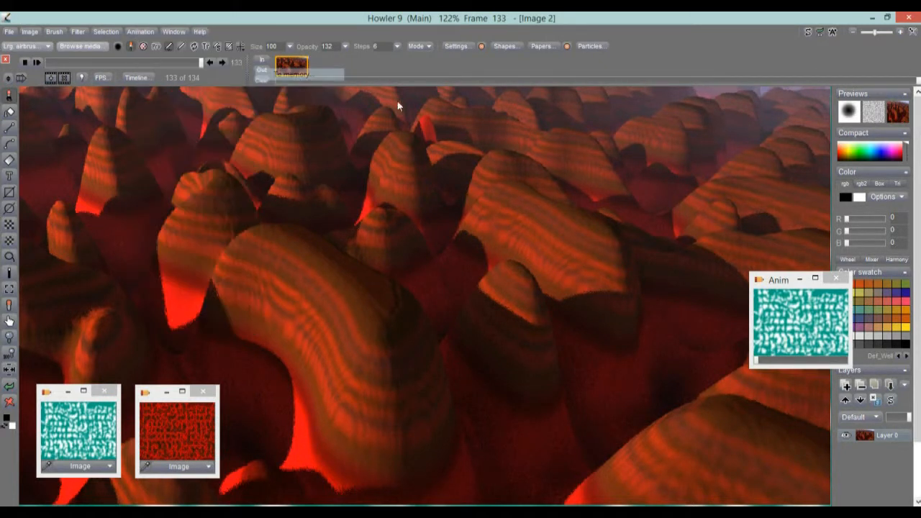
click(836, 277)
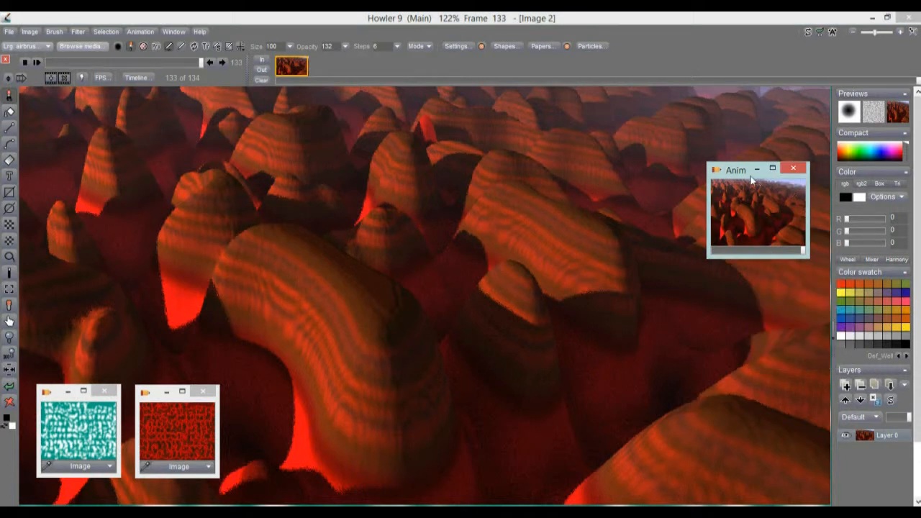
drag(738, 170, 782, 208)
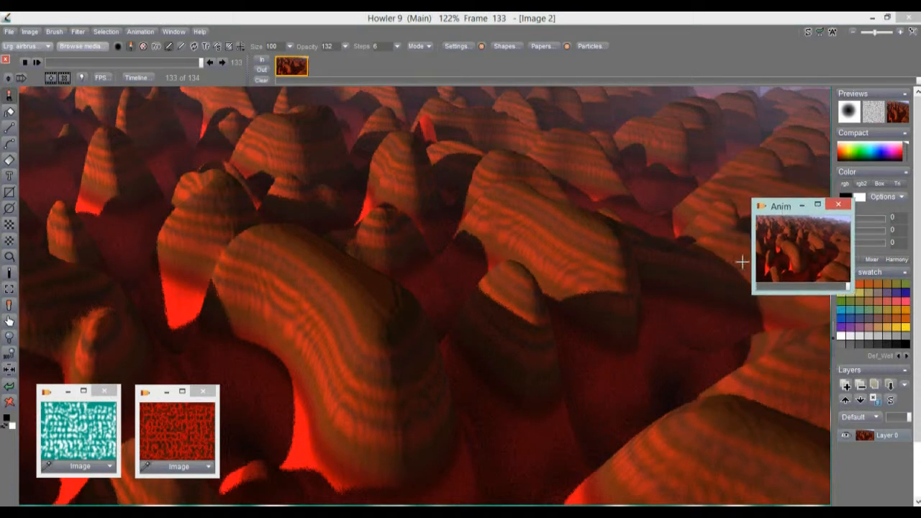
mouse_move(769, 287)
mouse_down()
mouse_move(758, 287)
mouse_move(845, 288)
mouse_move(765, 287)
mouse_up()
Step: Return to frame 0, view the image at 100%, and resize the animation to 800 pixels wide with constrained proportions
drag(66, 63, 4, 217)
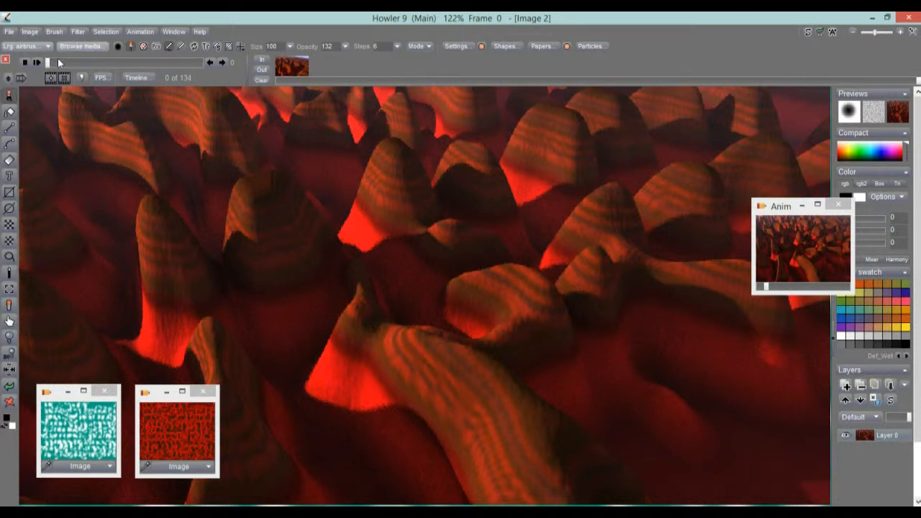
click(9, 353)
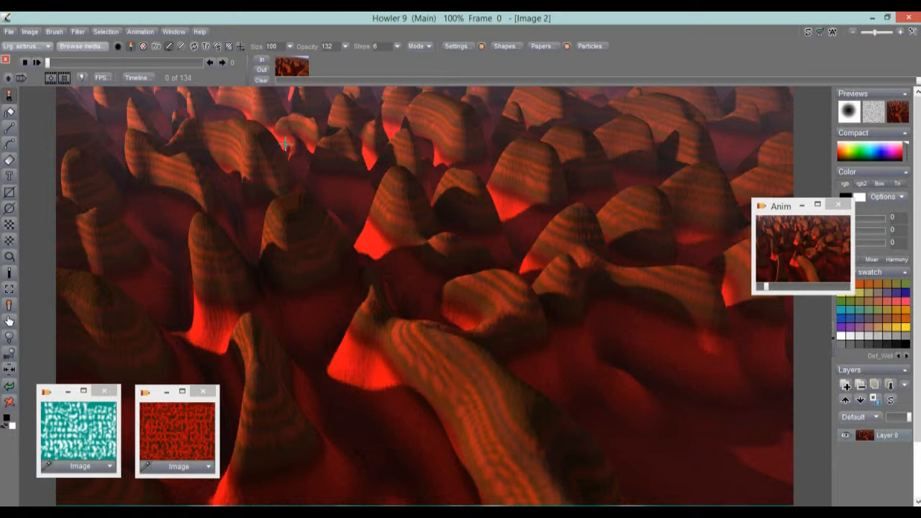
click(31, 32)
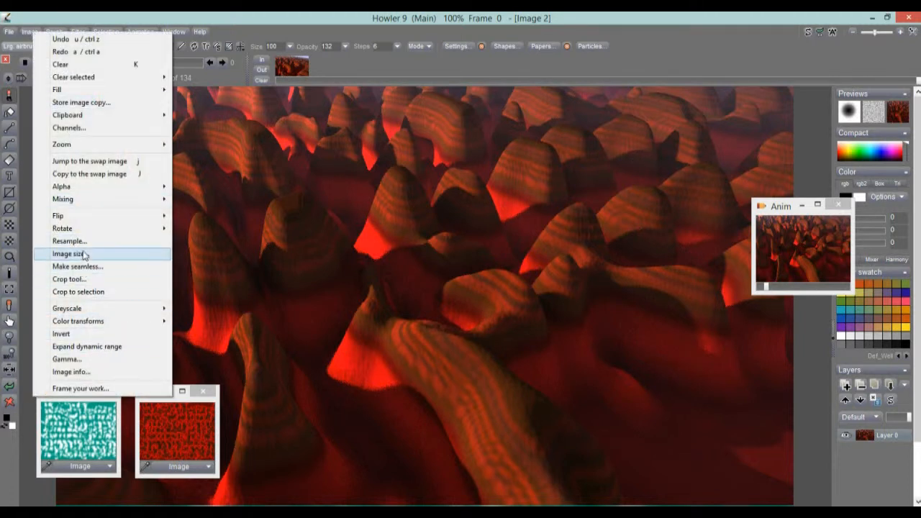
click(71, 253)
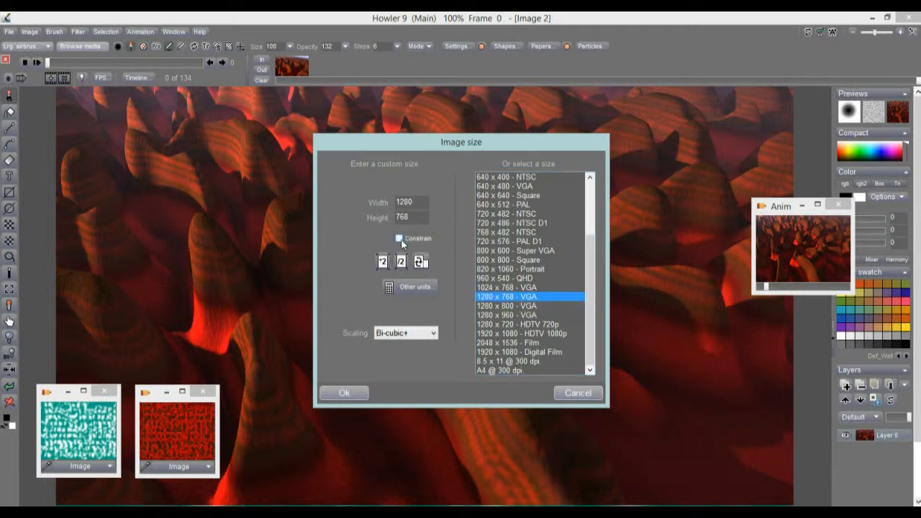
double_click(417, 203)
text(8)
click(344, 394)
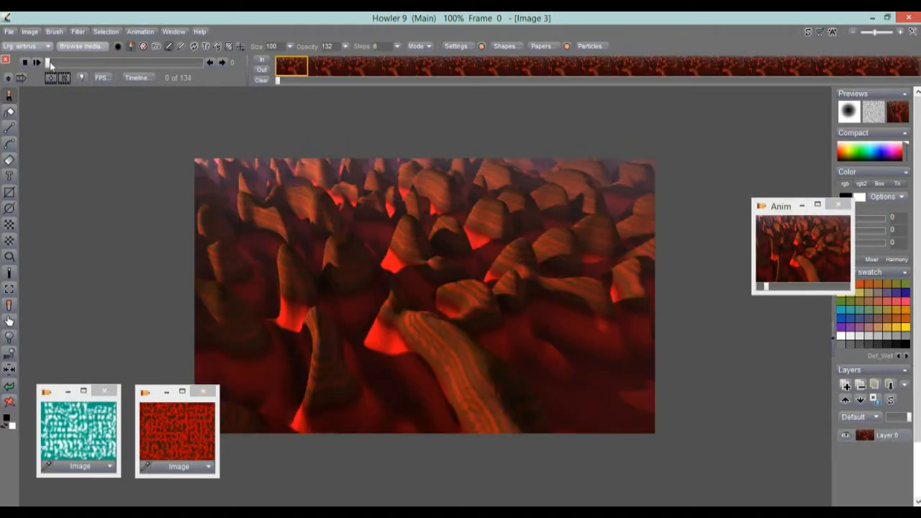
Step: Set the animation's playback rate to 30 fps (NTSC video)
mouse_move(50, 65)
mouse_down()
mouse_move(207, 66)
mouse_move(190, 74)
mouse_move(36, 72)
mouse_up()
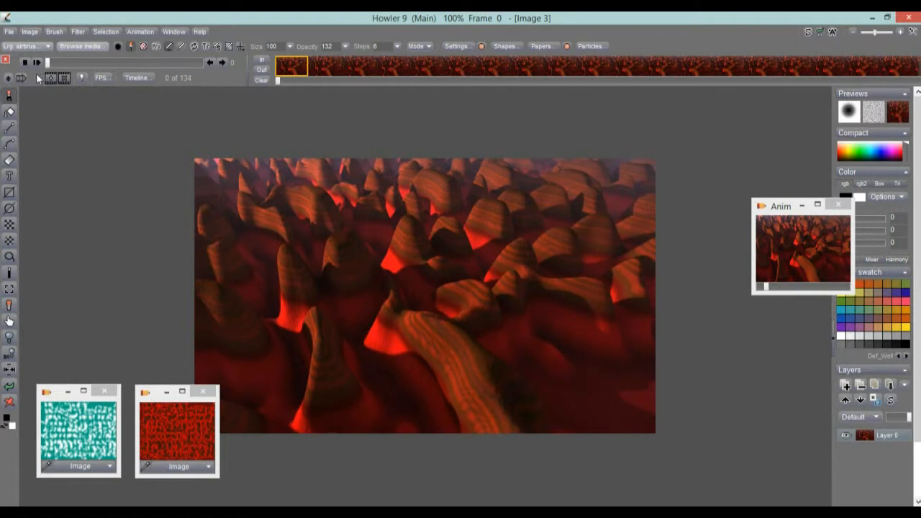
click(101, 78)
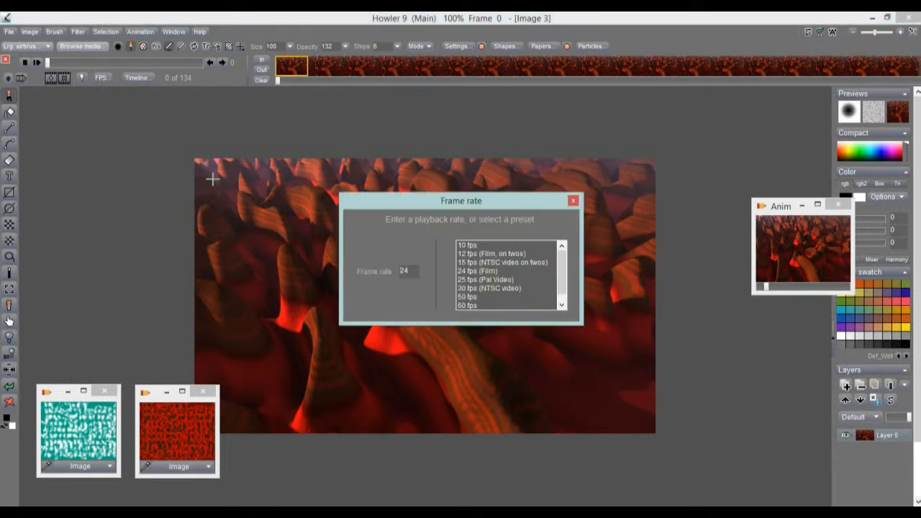
click(473, 290)
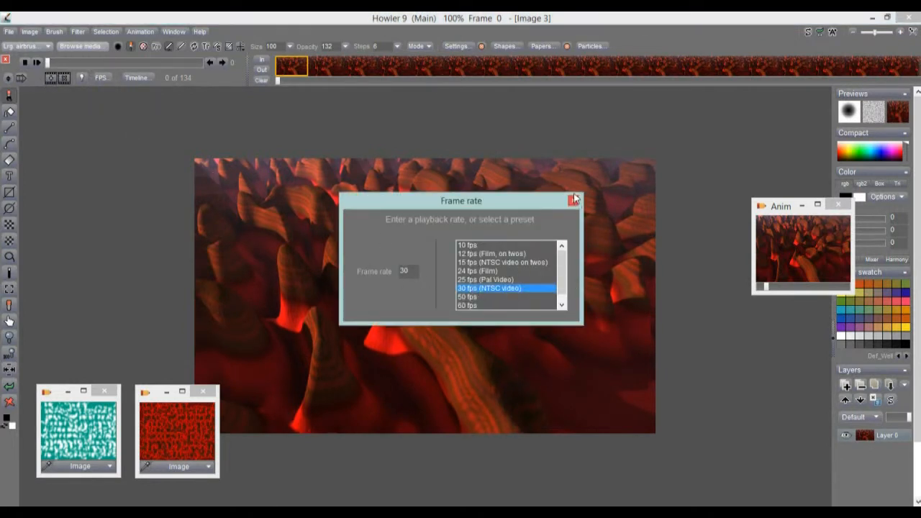
click(573, 200)
Step: Play the resized animation and scrub through its frames to check the camera movement
click(37, 63)
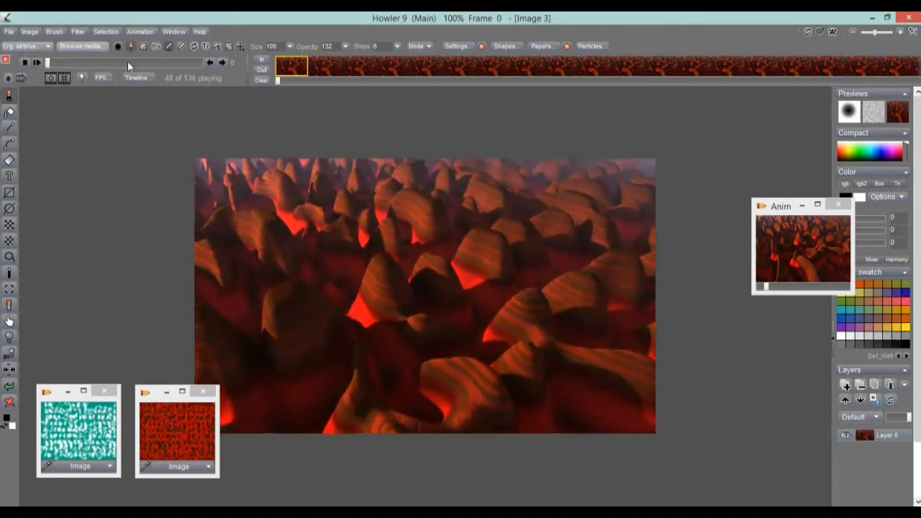
click(146, 62)
drag(147, 62, 164, 63)
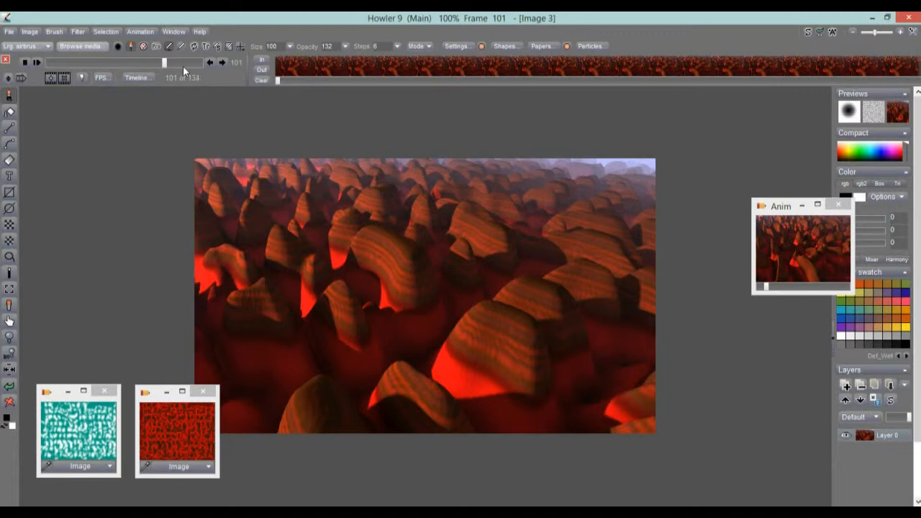
drag(165, 63, 210, 58)
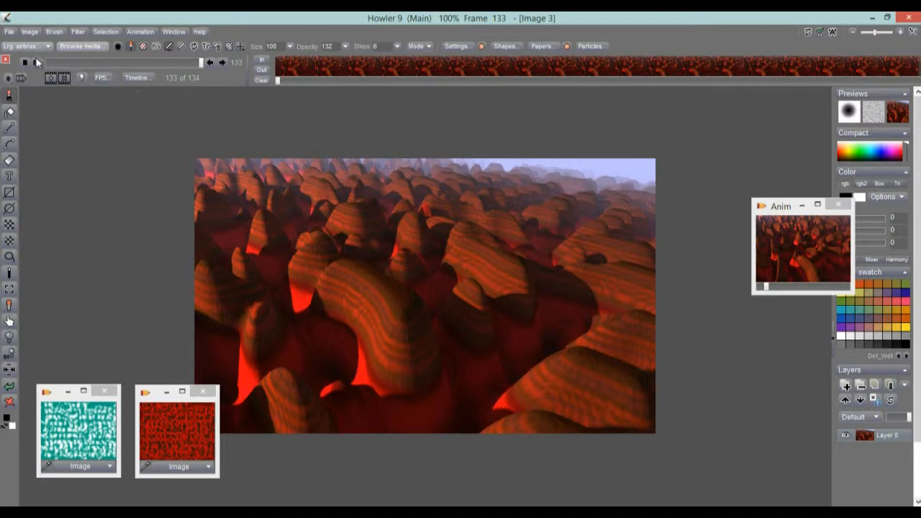
mouse_move(54, 64)
mouse_down()
mouse_move(194, 62)
mouse_move(72, 61)
mouse_up()
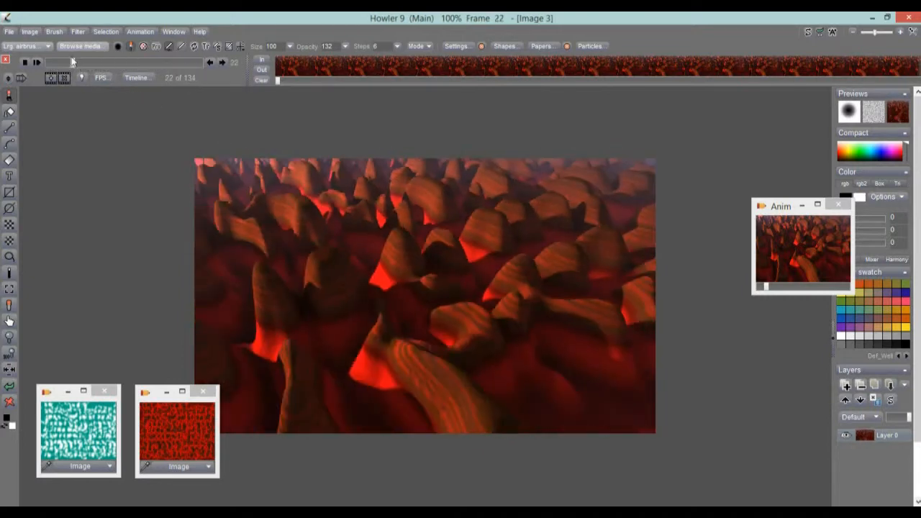
Step: Store the resized animation in memory, close the older stored copy, and move the new thumbnail clear of the image
click(147, 35)
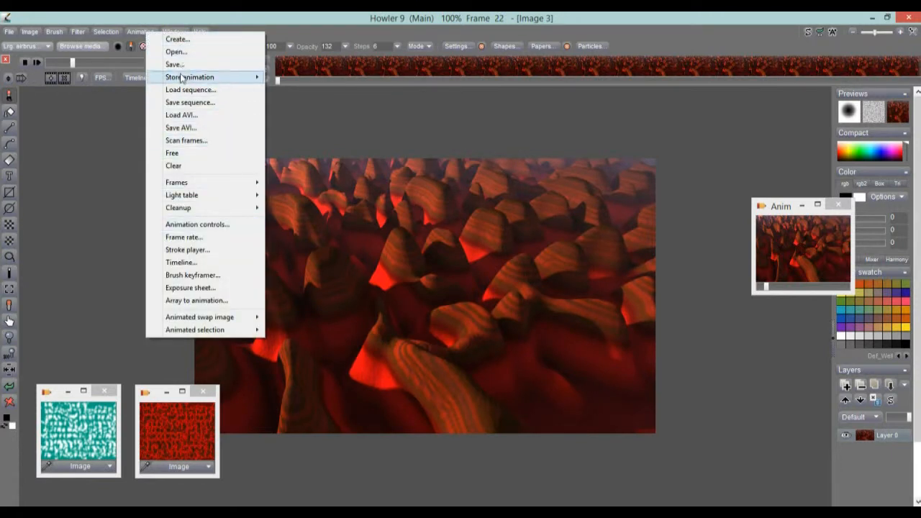
mouse_move(201, 78)
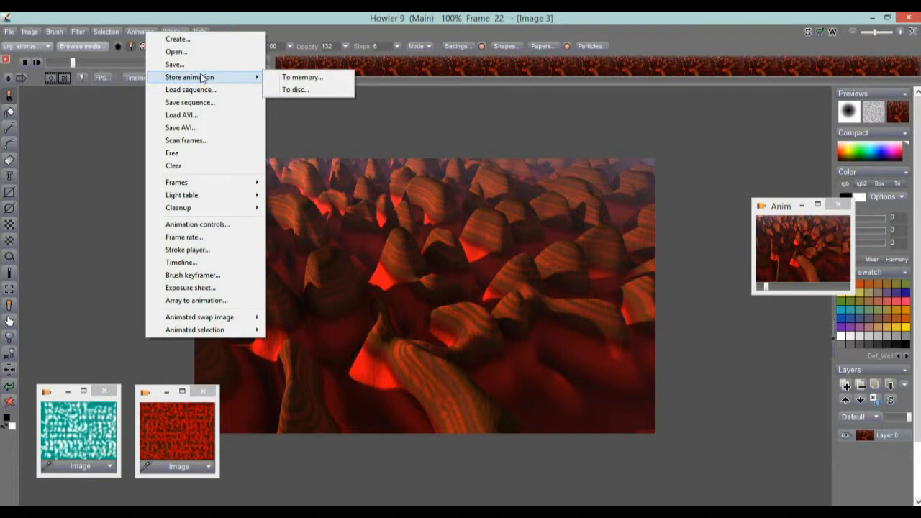
click(308, 77)
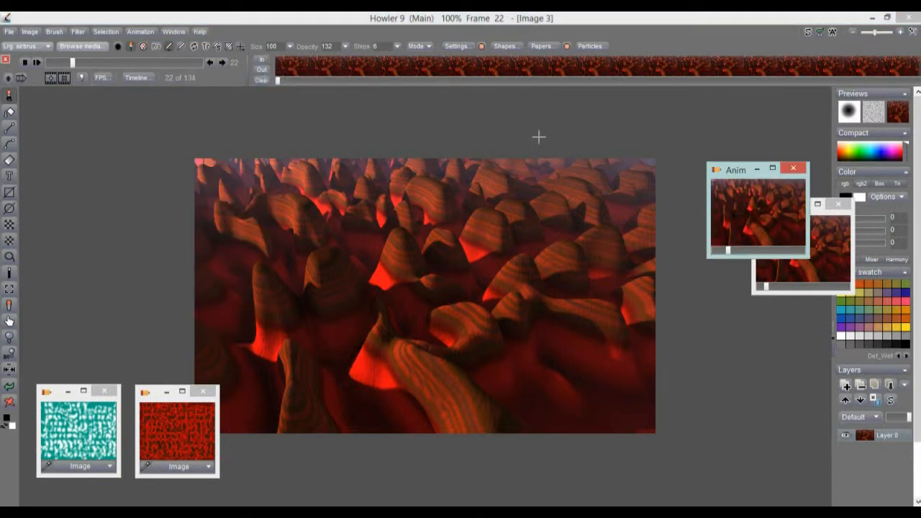
click(839, 204)
drag(726, 178, 741, 146)
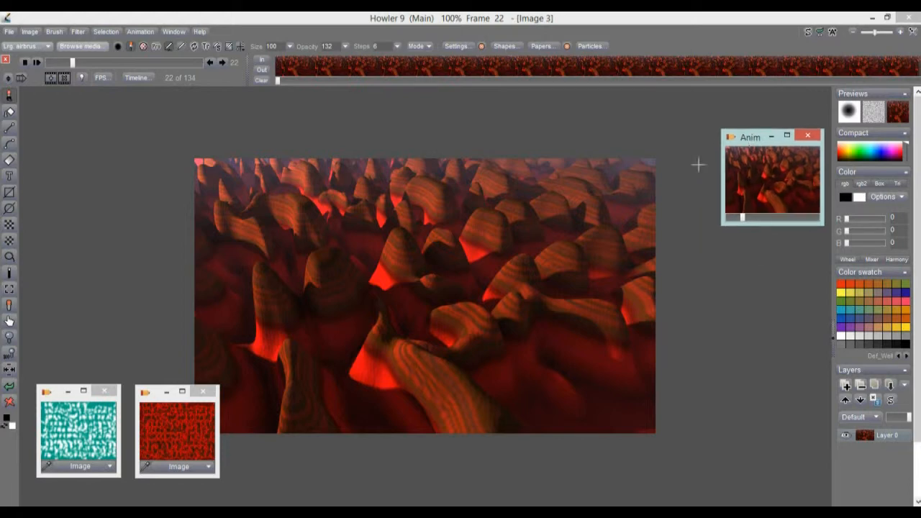
Step: Return to frame 0, move the image aside, and time-stretch the animation to 536 frames with frame blending on
drag(70, 62, 40, 67)
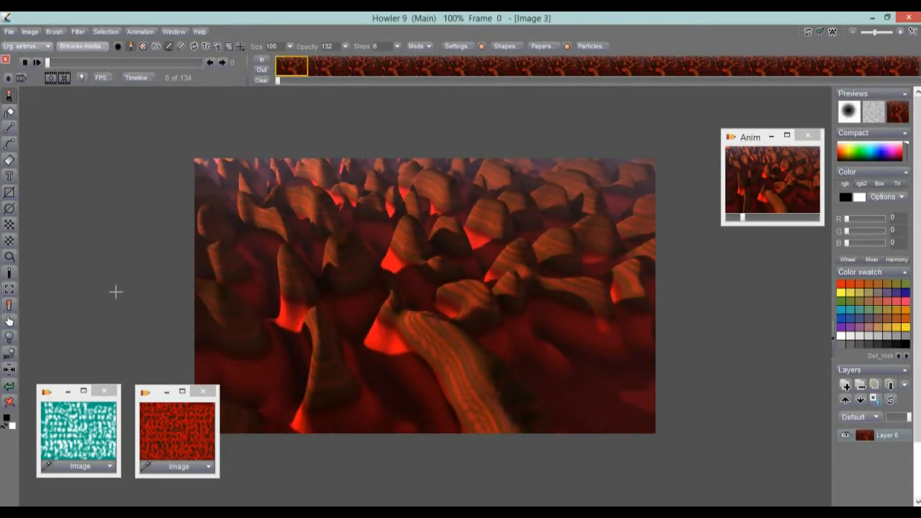
drag(90, 206, 217, 194)
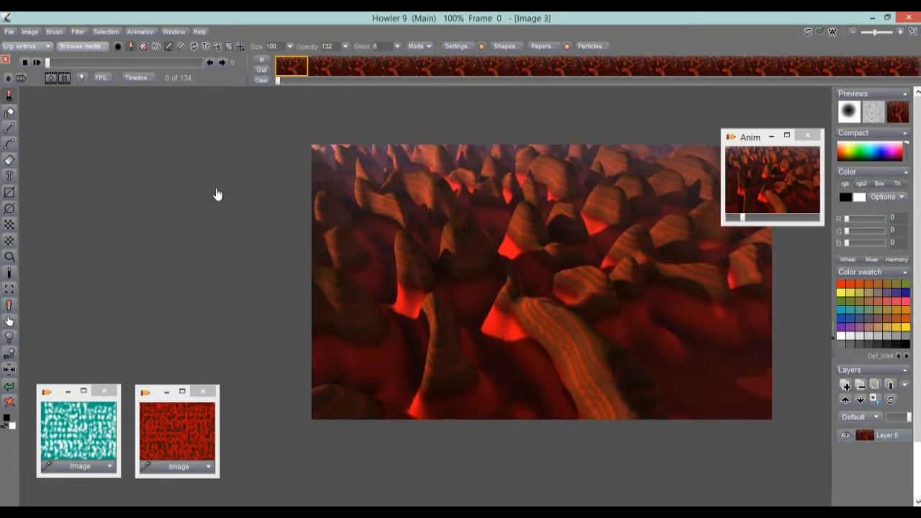
click(360, 70)
right_click(360, 70)
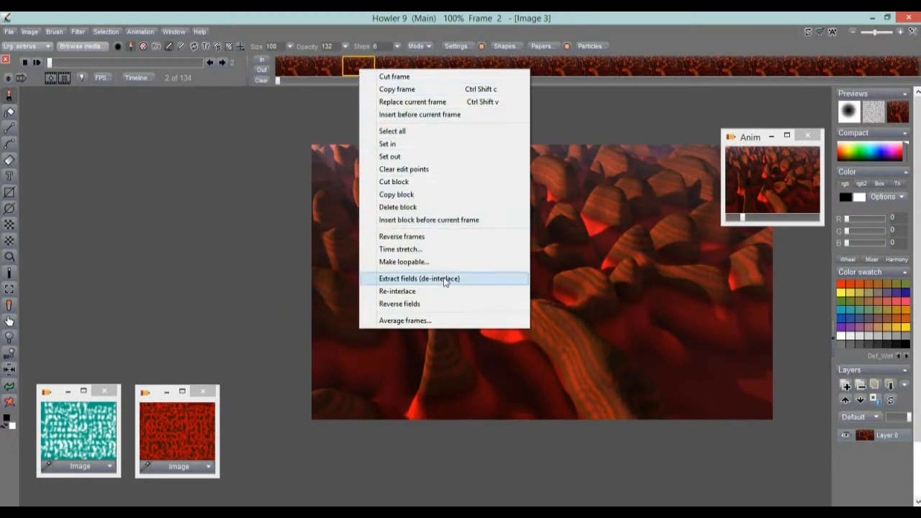
click(406, 250)
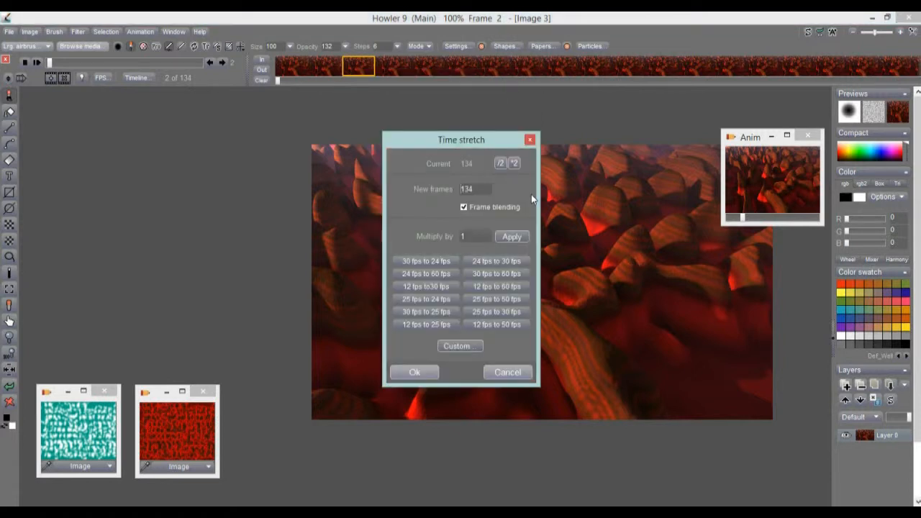
drag(459, 146, 166, 125)
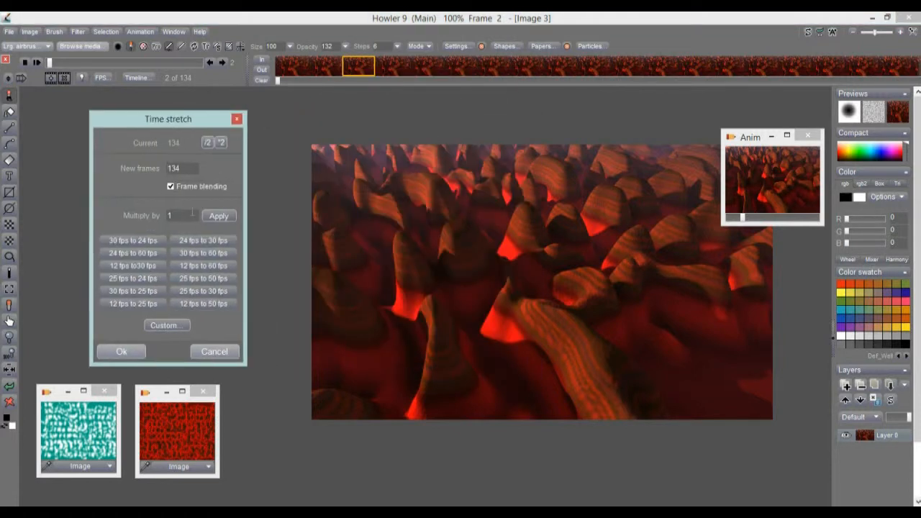
click(221, 143)
click(221, 143)
click(118, 350)
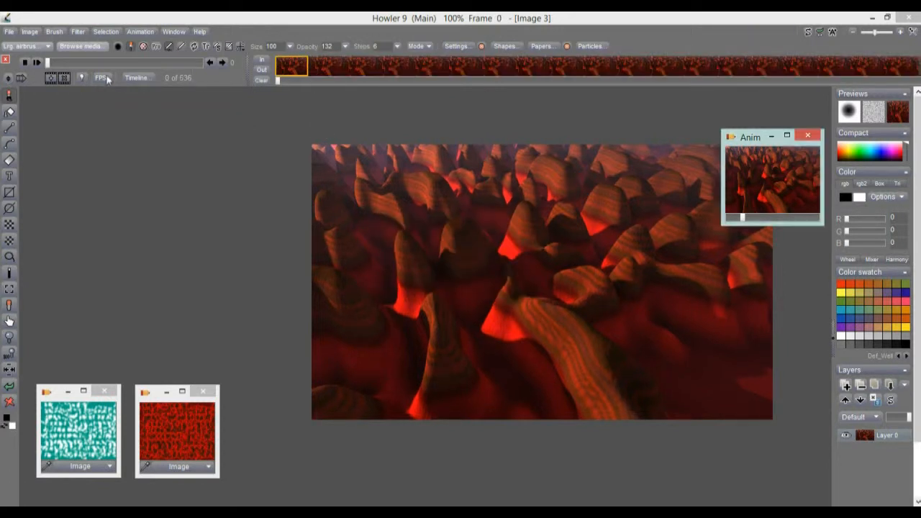
Step: Play the stretched animation from frame 0 and scrub the stored copy's thumbnail to compare the motion
drag(49, 64, 34, 77)
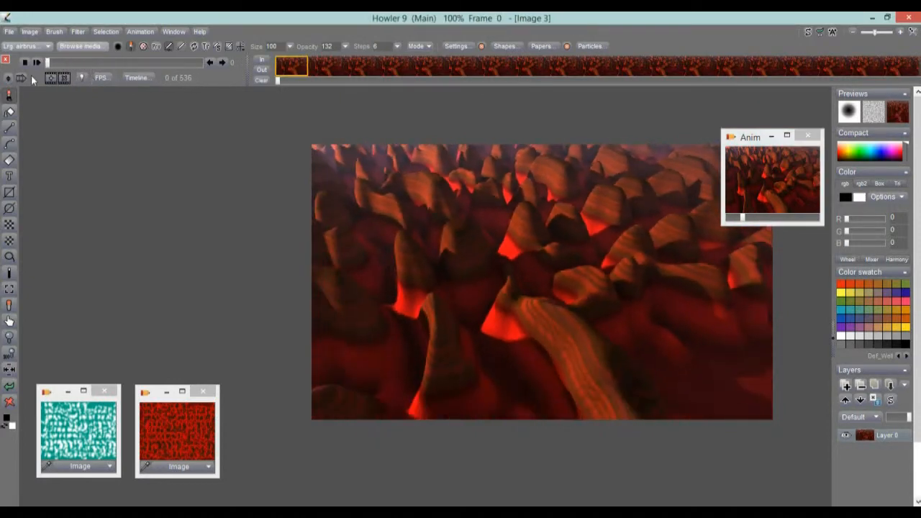
click(36, 64)
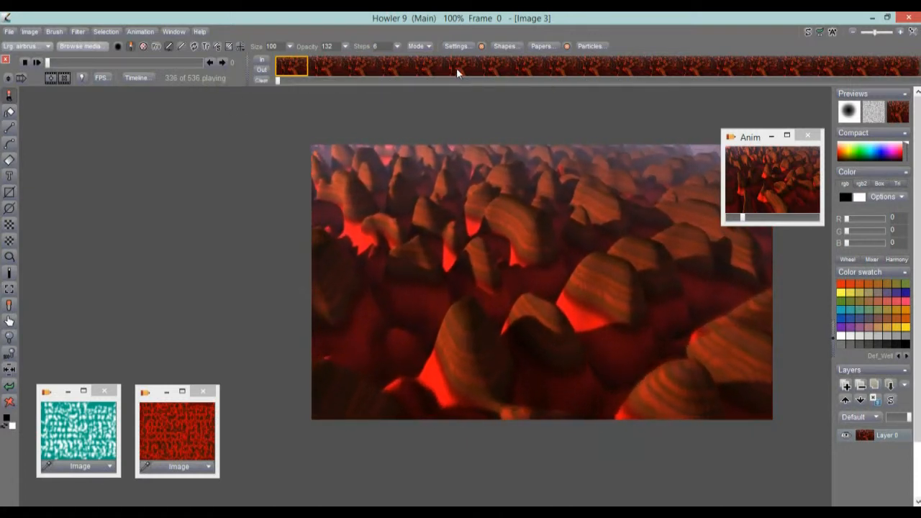
drag(47, 63, 7, 66)
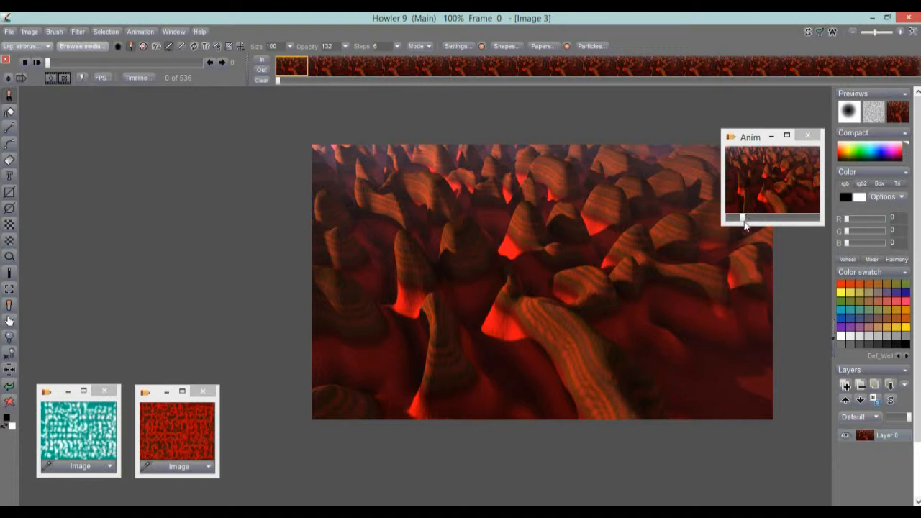
click(745, 216)
mouse_move(746, 212)
mouse_down()
mouse_move(727, 218)
mouse_move(798, 219)
mouse_move(739, 222)
mouse_move(785, 223)
mouse_move(758, 225)
mouse_up()
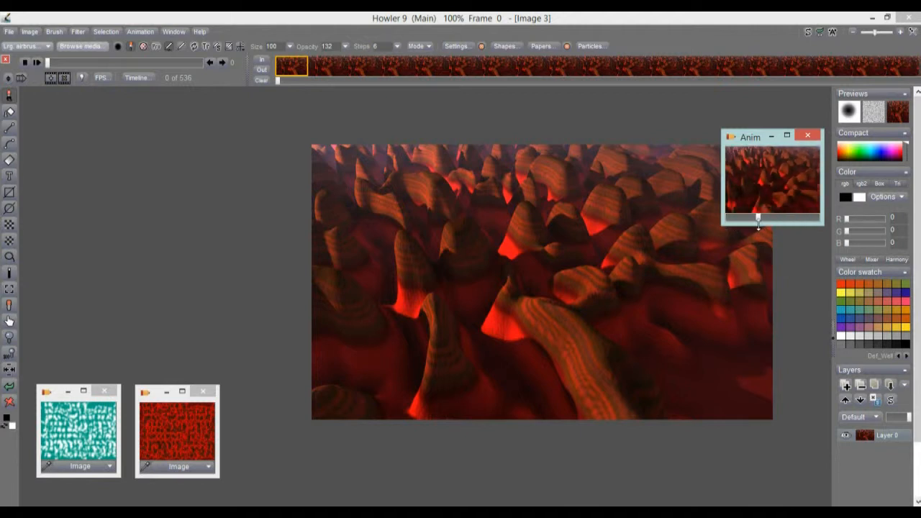
Step: Store the 536-frame animation in memory and place its thumbnail below the existing stored animation
click(141, 32)
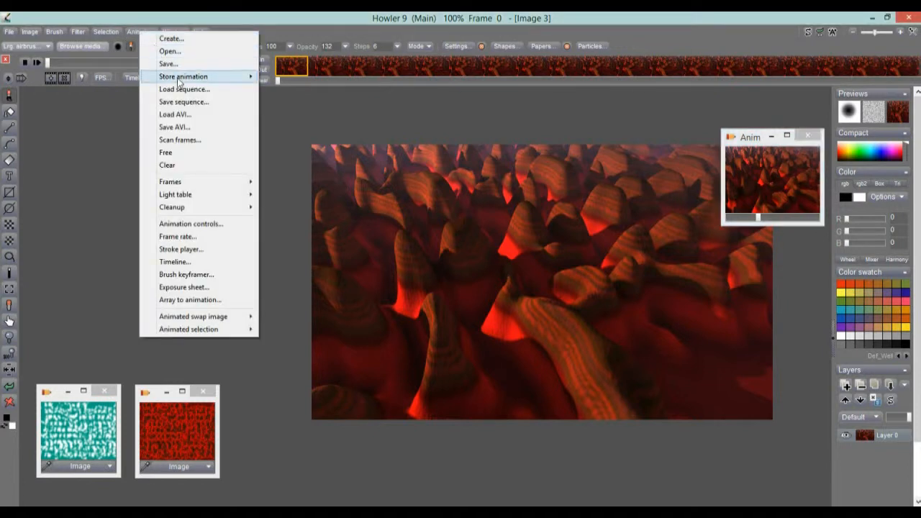
mouse_move(245, 77)
click(281, 76)
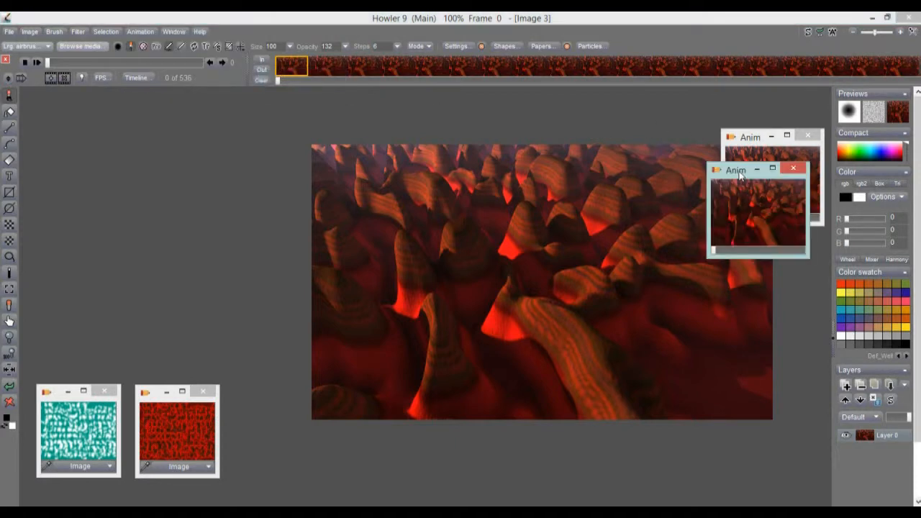
drag(739, 173, 780, 274)
Step: Restore the stored 134-frame animation as the current one and return to frame 0
click(775, 173)
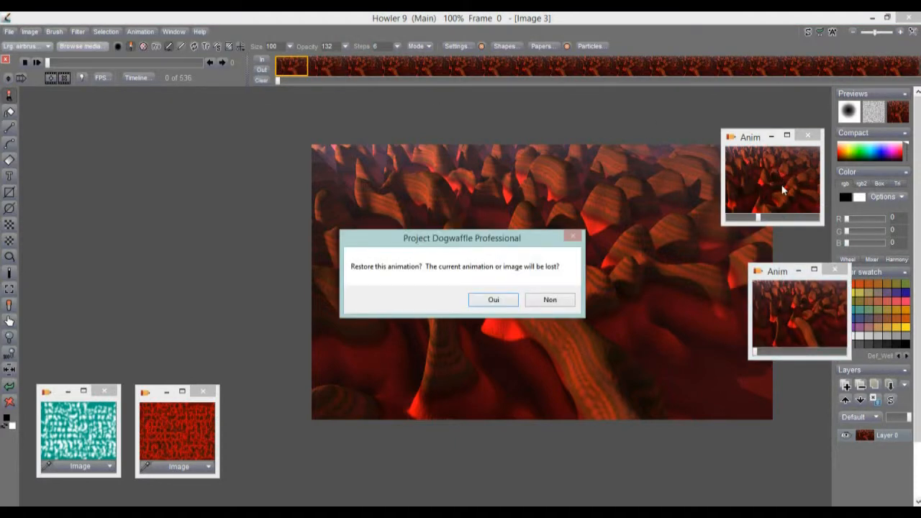
click(493, 300)
drag(59, 64, 36, 65)
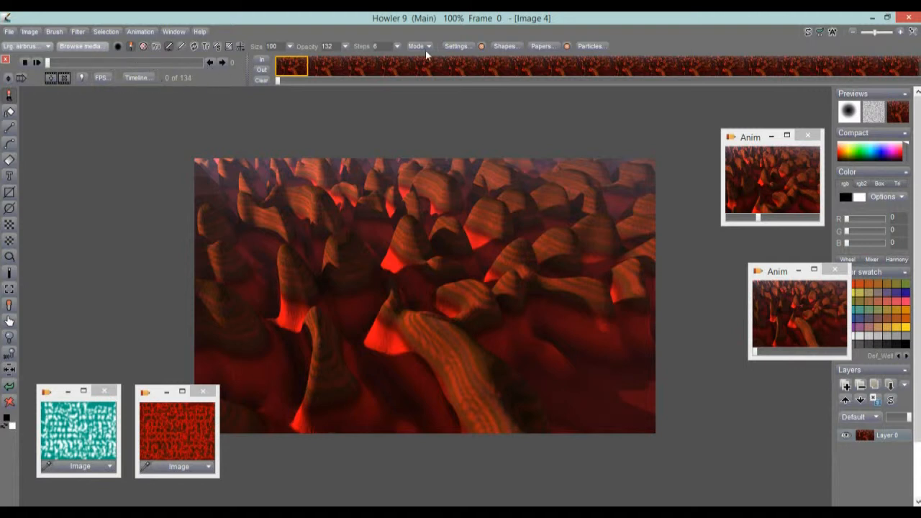
Step: Time-stretch the restored animation to half its length, 67 frames, with frame blending off
right_click(350, 66)
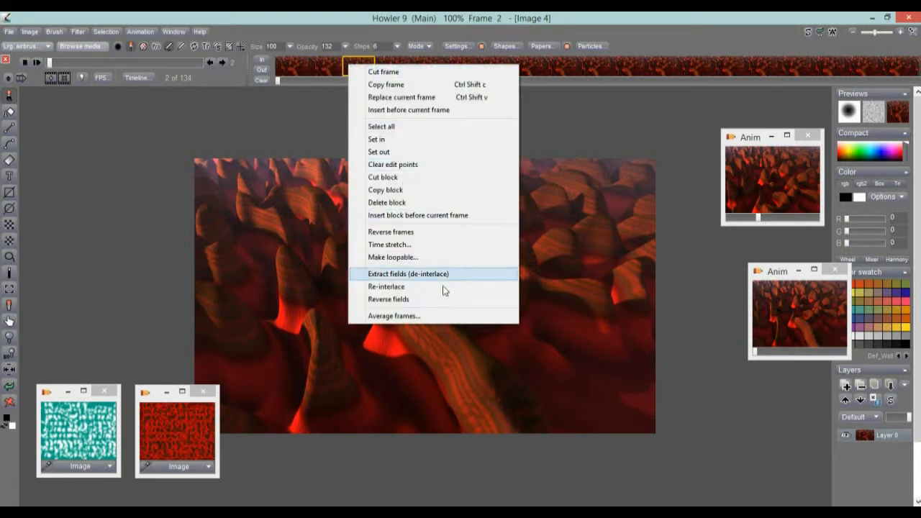
click(392, 245)
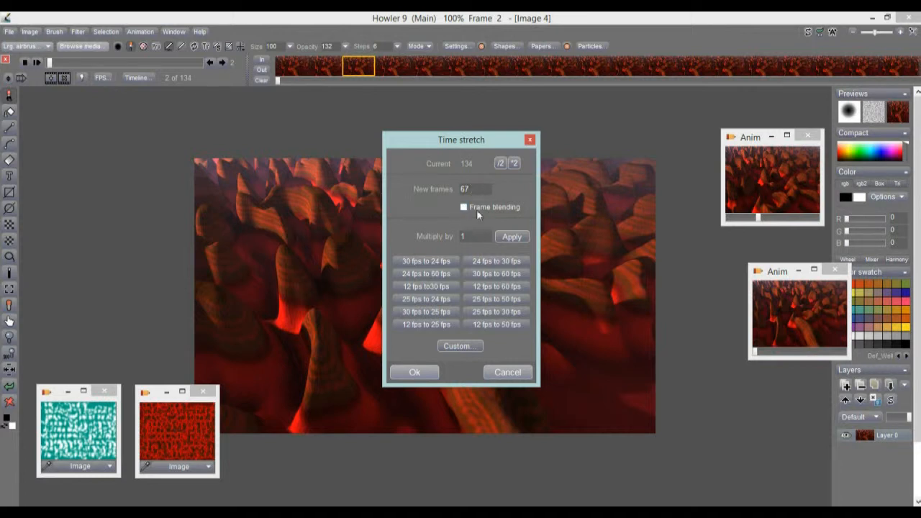
click(428, 374)
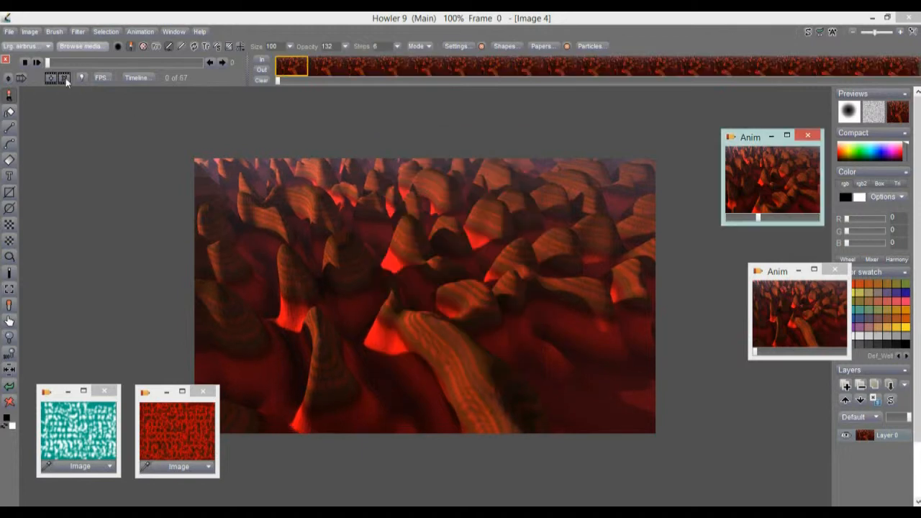
Step: Play the shortened animation from frame 0 and scrub between its frames to check the faster camera movement
drag(57, 64, 30, 64)
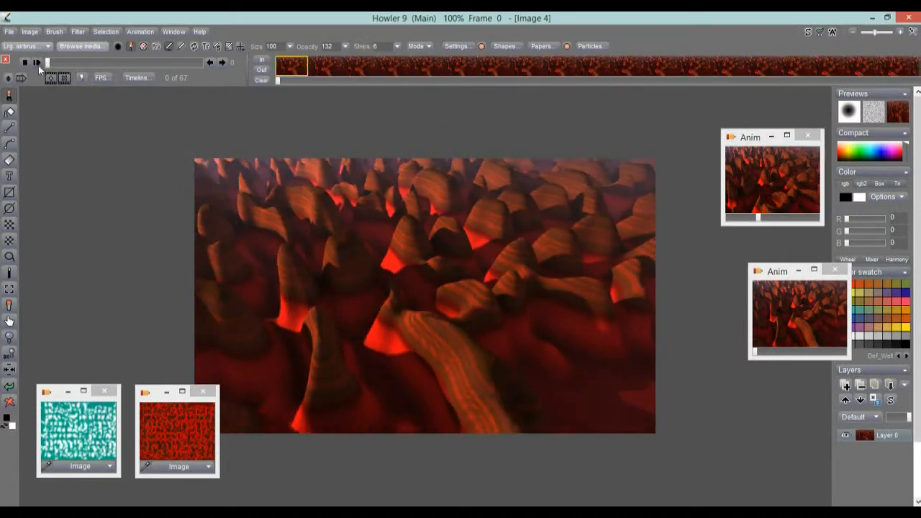
click(37, 64)
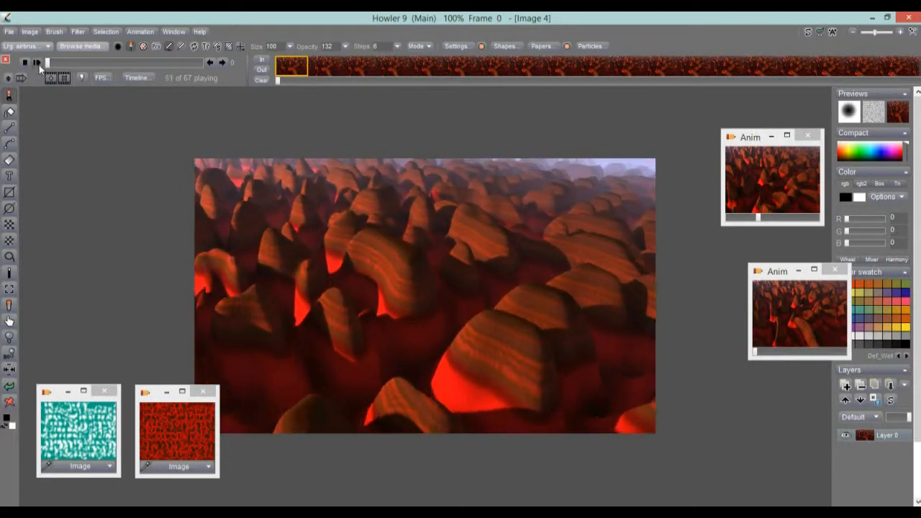
drag(47, 64, 224, 63)
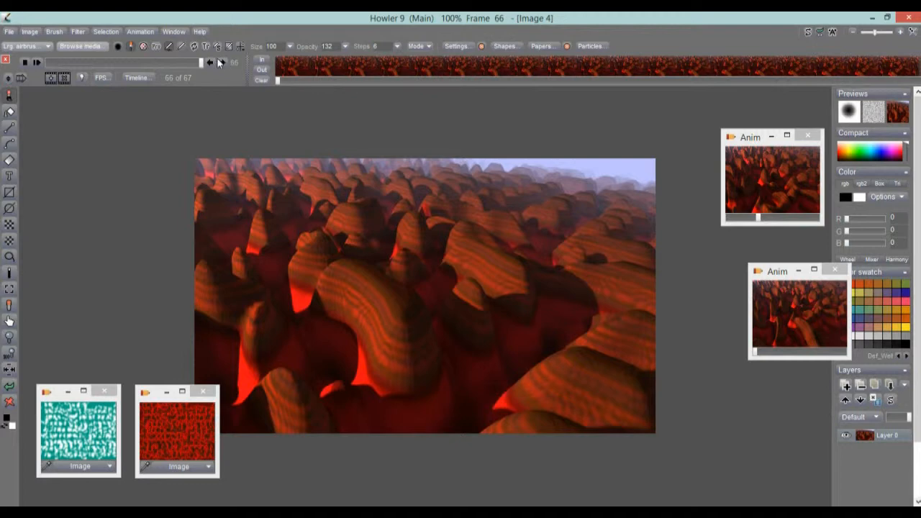
drag(203, 63, 84, 61)
drag(155, 62, 202, 67)
Step: Delete frames from the end of the animation until 60 frames remain, and scrub through the result
click(67, 75)
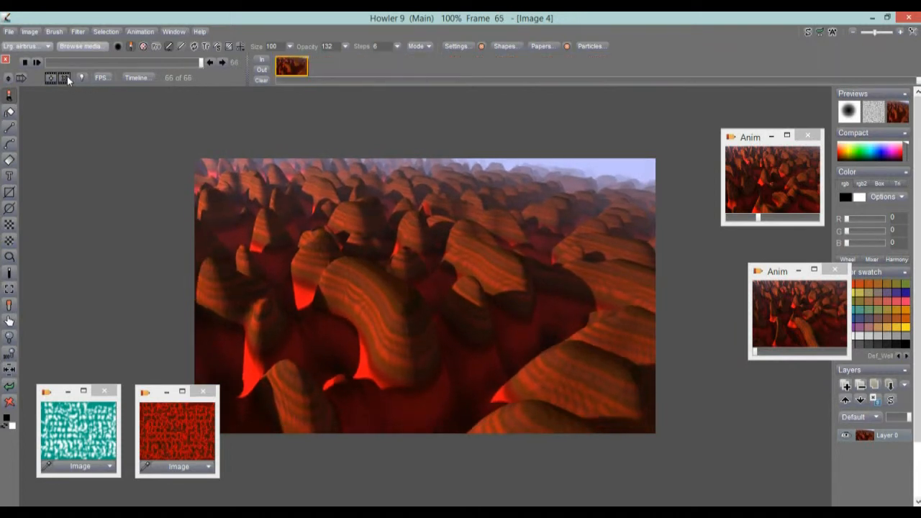
click(67, 75)
click(67, 75)
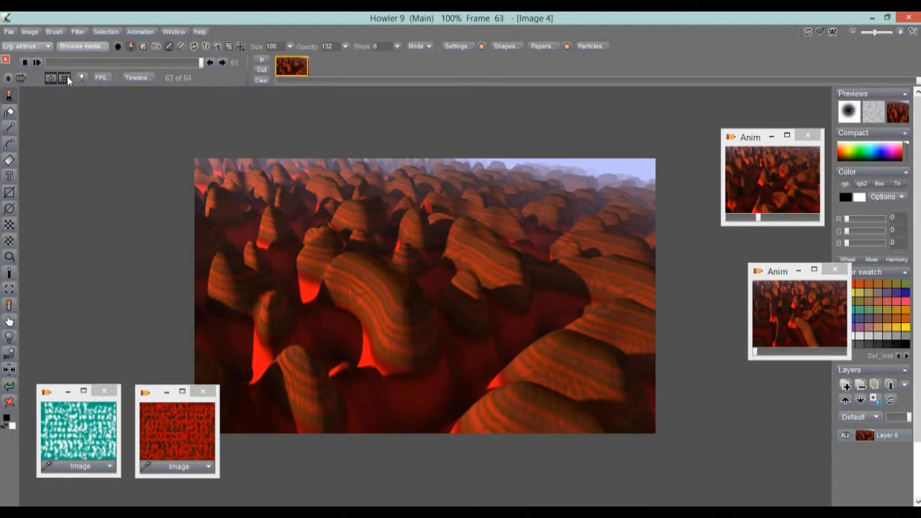
click(67, 76)
click(67, 75)
click(67, 76)
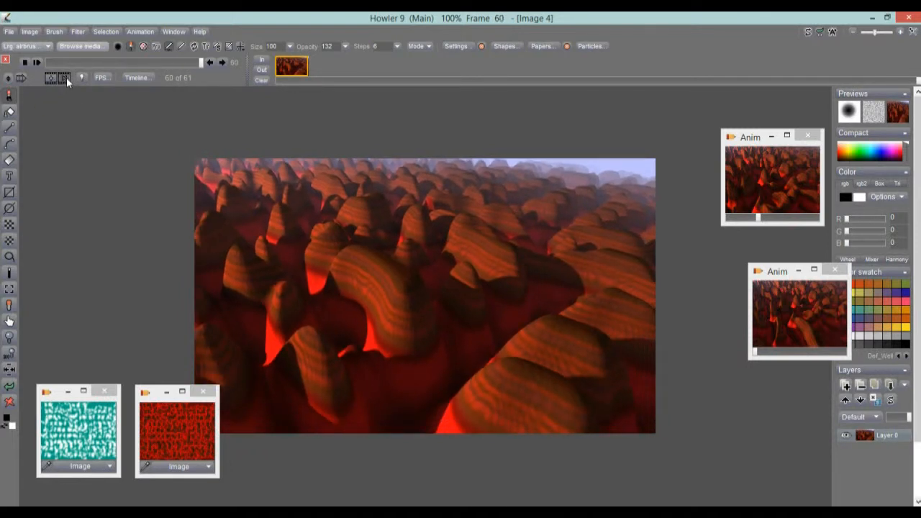
click(67, 77)
mouse_move(192, 64)
mouse_down()
mouse_move(39, 66)
mouse_move(206, 61)
mouse_up()
click(208, 64)
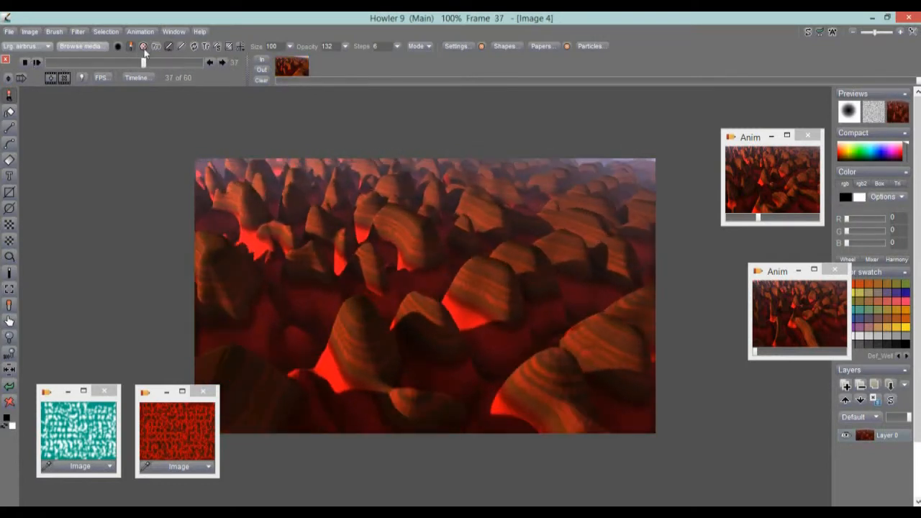
Step: Store the 60-frame animation in memory and move its thumbnail between the other two stored animations
click(141, 32)
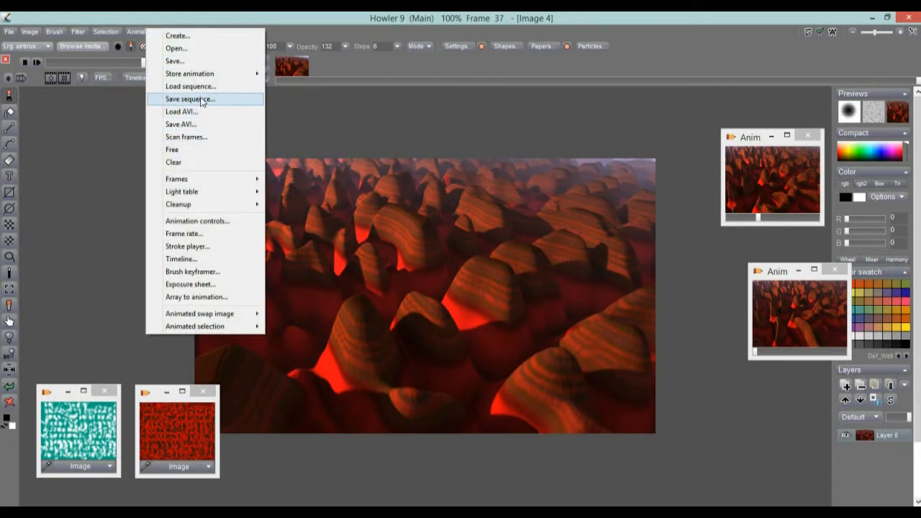
mouse_move(257, 75)
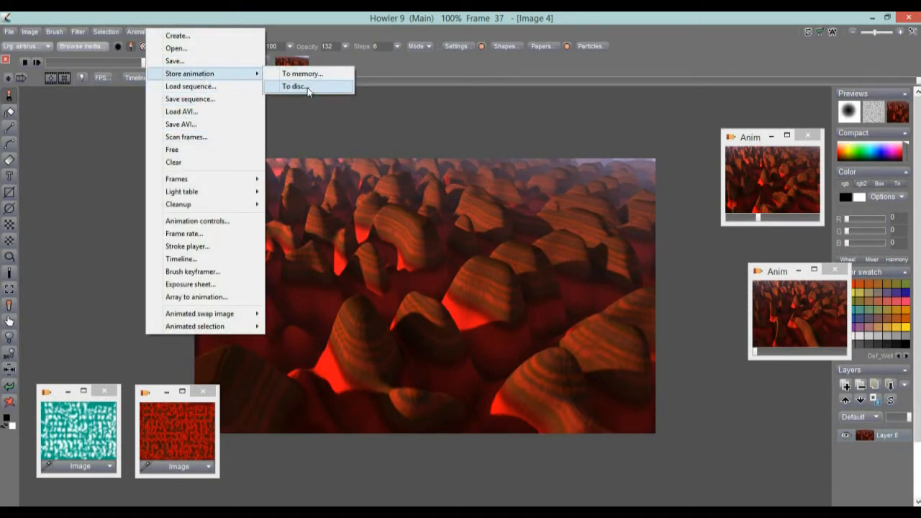
click(334, 75)
mouse_move(741, 171)
mouse_down()
mouse_move(735, 207)
mouse_move(744, 189)
mouse_up()
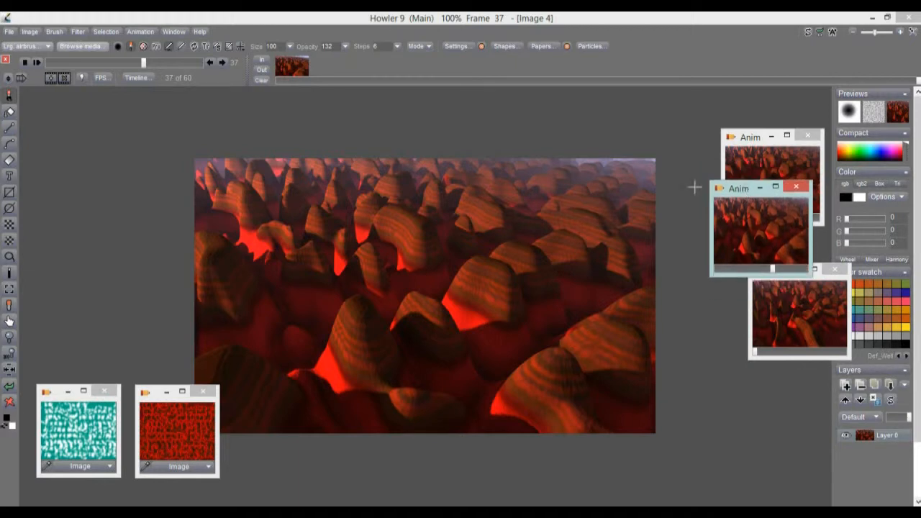
Step: Scrub the 60-frame animation from its end to frame 0, and look over the editing options at frame 8
click(104, 64)
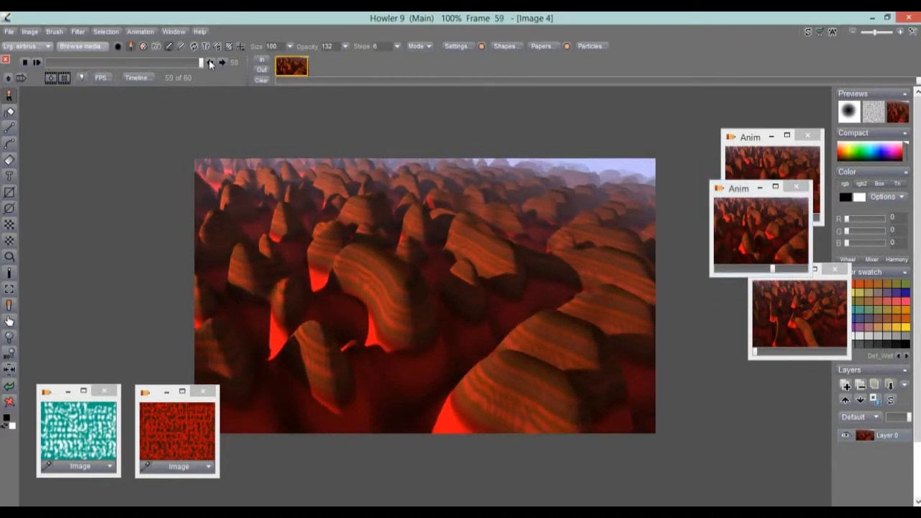
drag(94, 63, 11, 70)
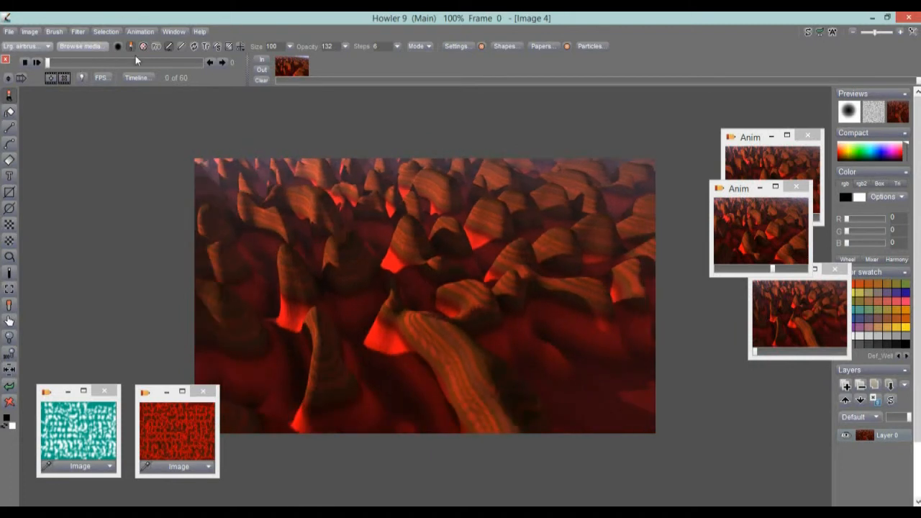
click(346, 80)
right_click(389, 70)
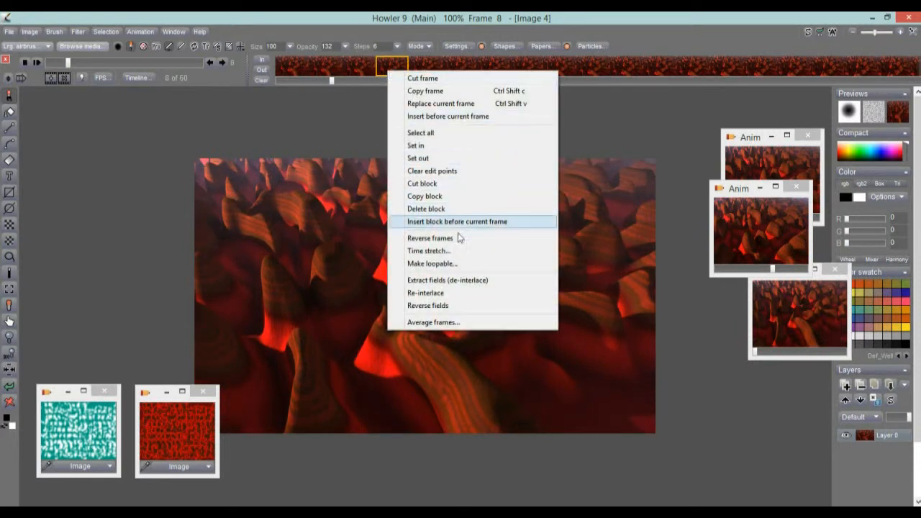
click(219, 17)
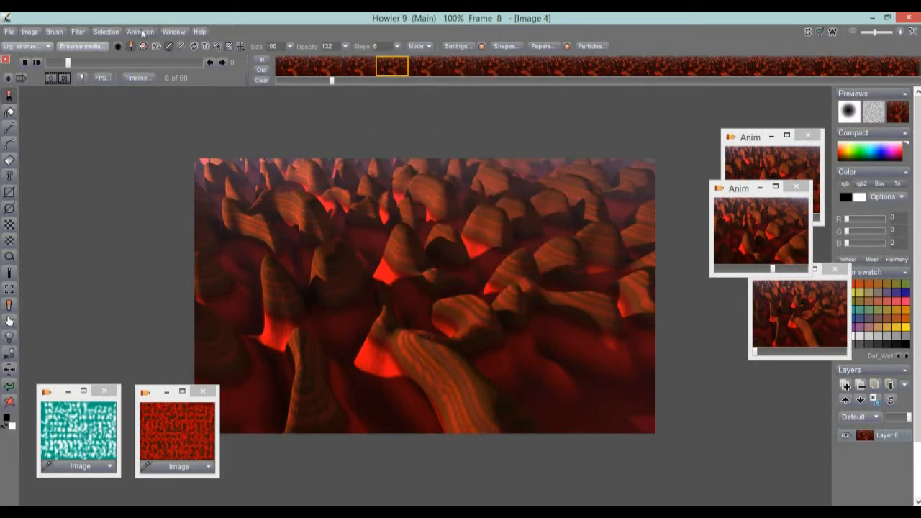
Step: Open the Motion prediction module for the animation, place its dialog clear of the image, and enable Dry run
click(75, 33)
mouse_move(139, 235)
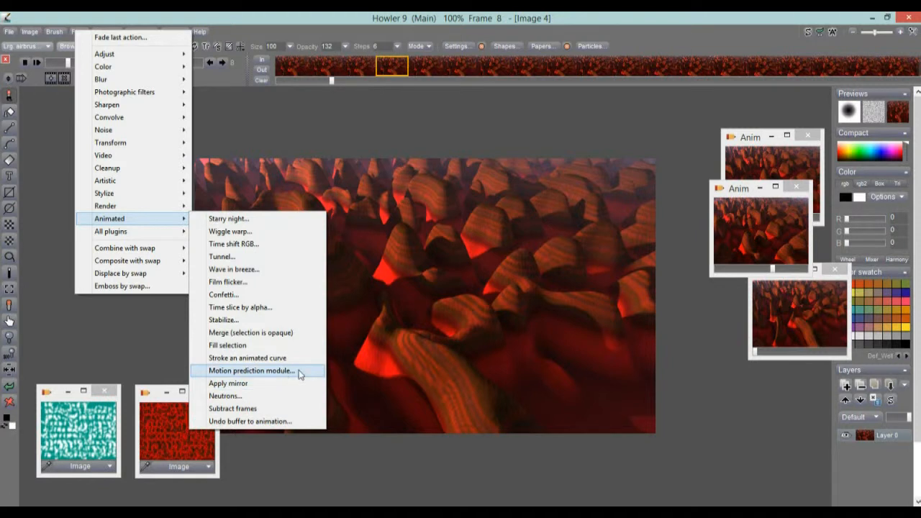
click(261, 372)
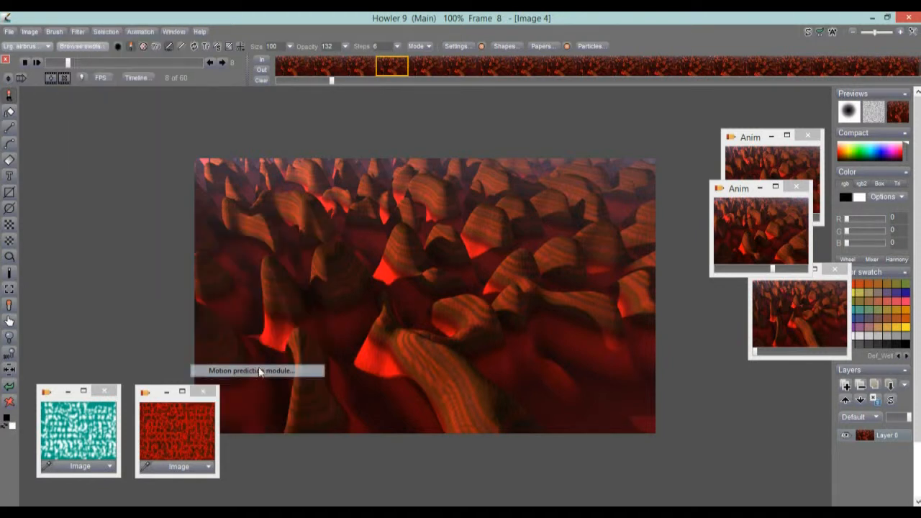
drag(458, 123, 131, 104)
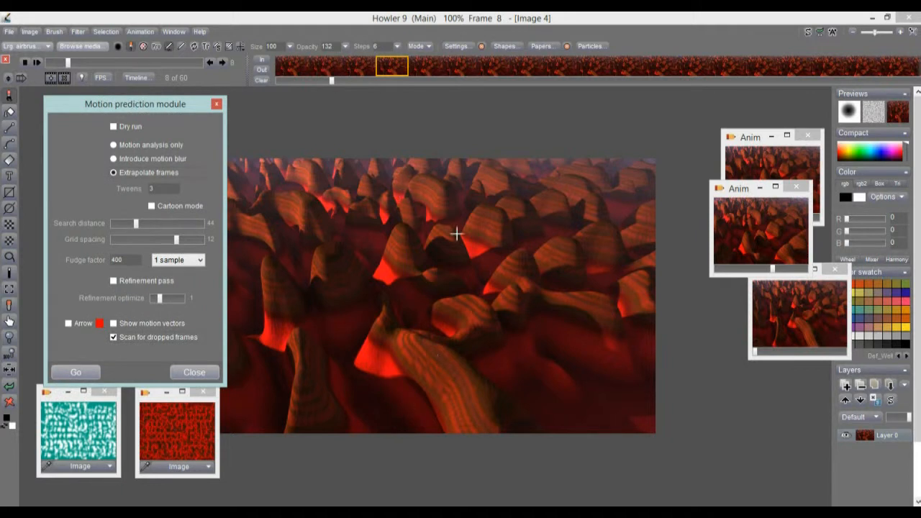
click(114, 127)
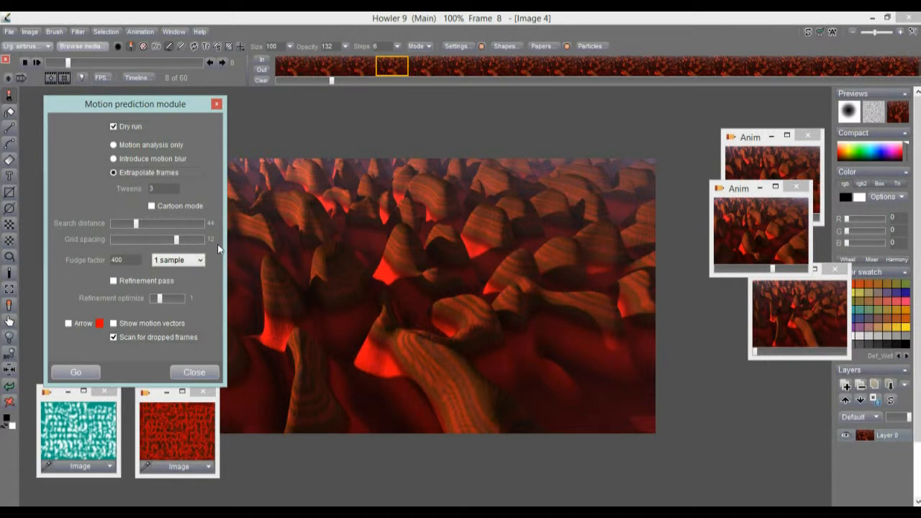
Step: Set the search distance to 70 with grid spacing 12, and make a dry run of the frame extrapolation with 3 tweens
drag(178, 242, 251, 239)
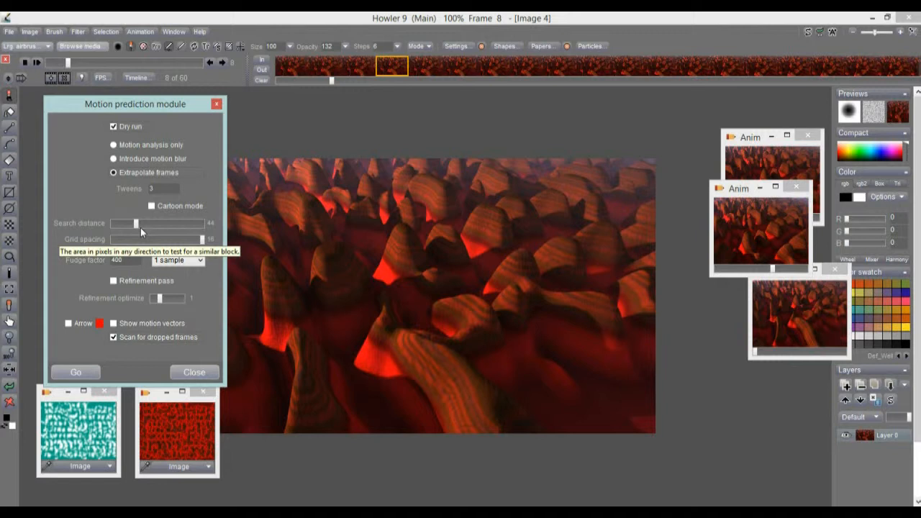
drag(144, 225, 212, 235)
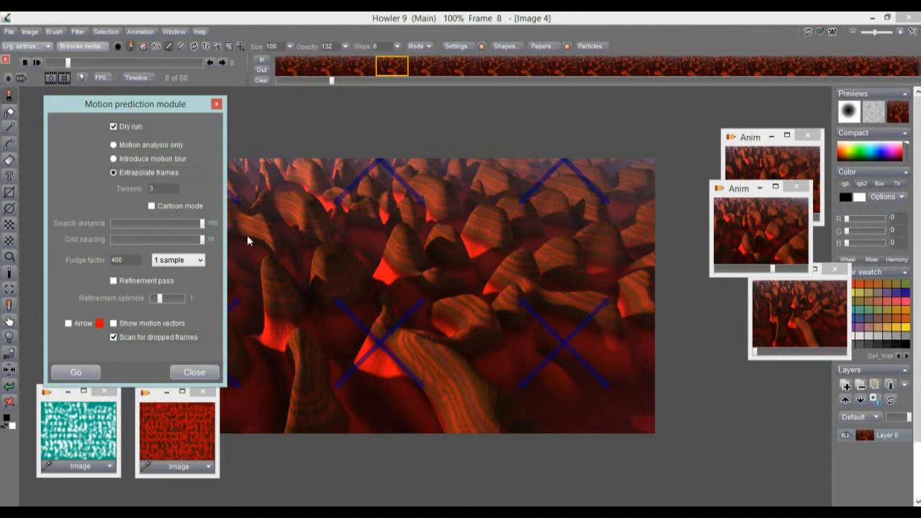
drag(202, 234, 239, 228)
drag(203, 224, 178, 241)
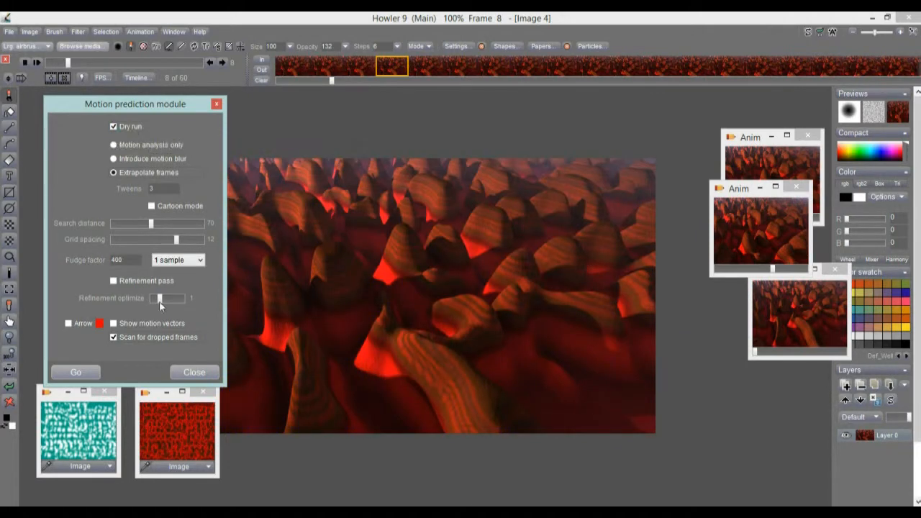
click(79, 373)
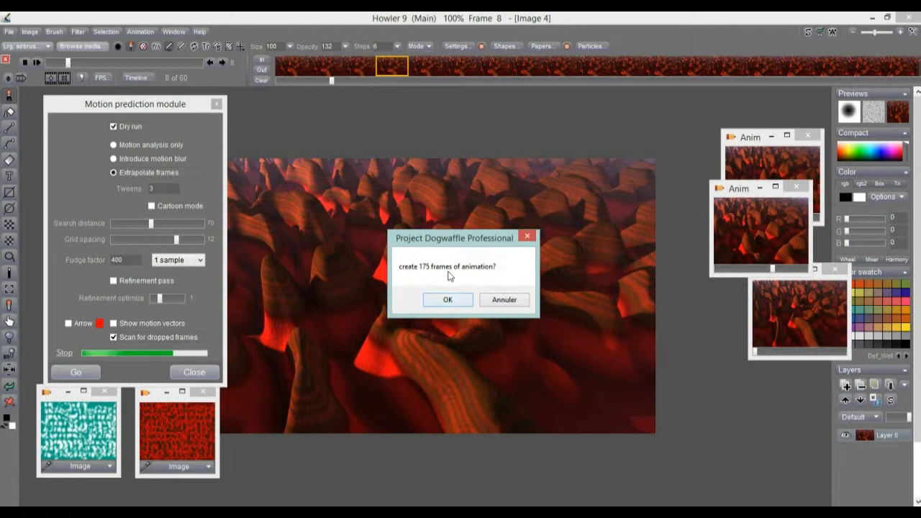
click(448, 300)
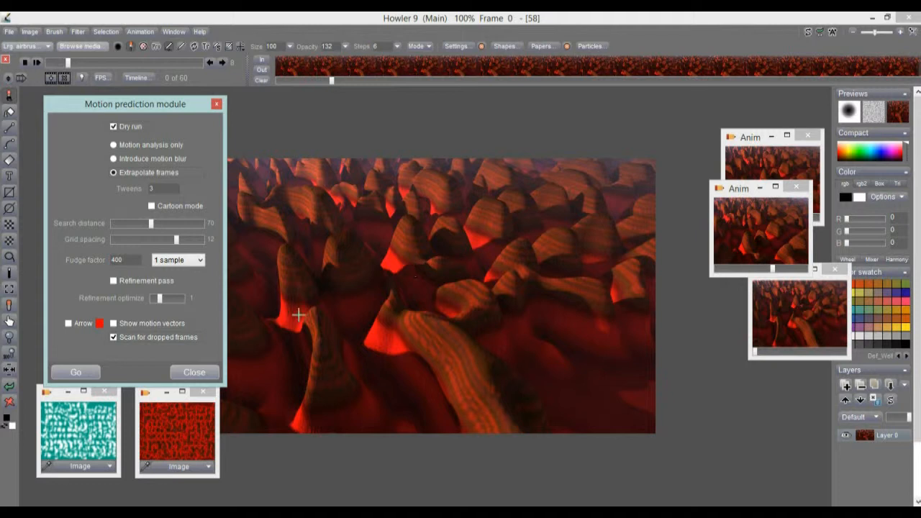
Step: Reduce the search distance to 16 and make another dry run of the frame extrapolation
drag(127, 109, 93, 112)
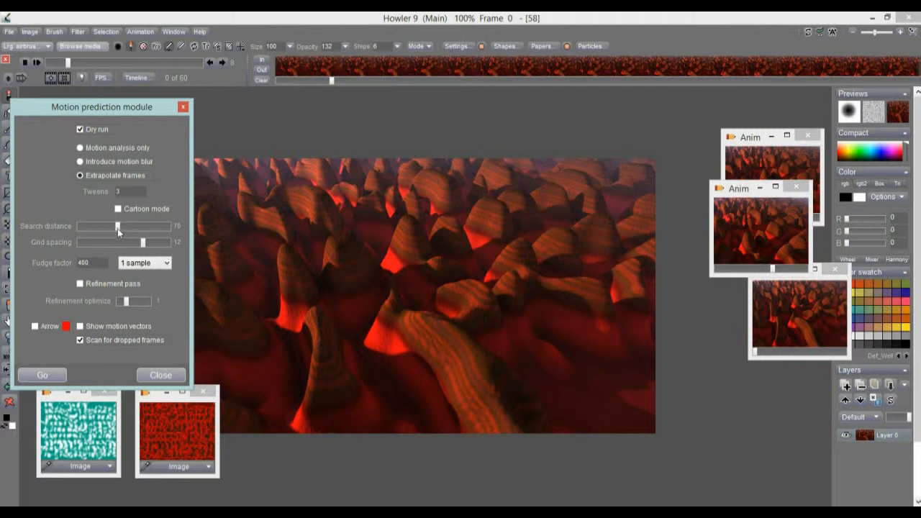
click(144, 242)
drag(119, 229, 88, 228)
click(62, 372)
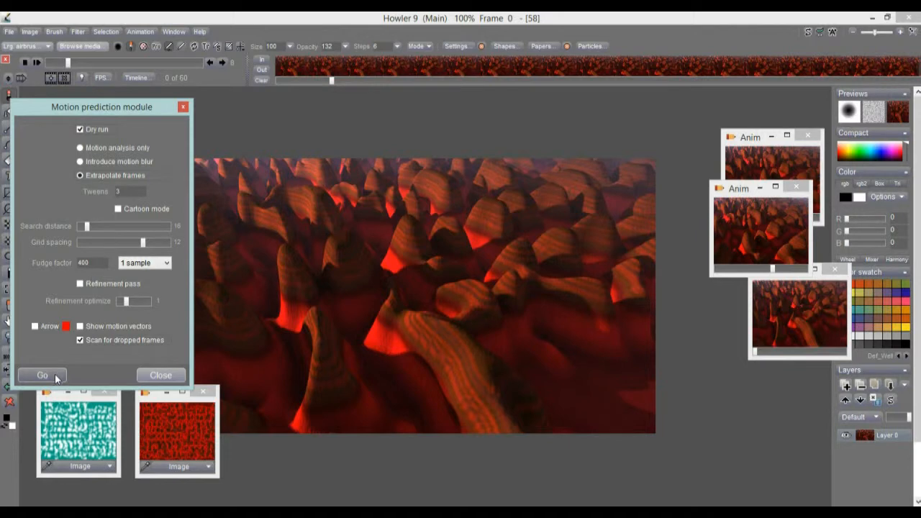
click(447, 298)
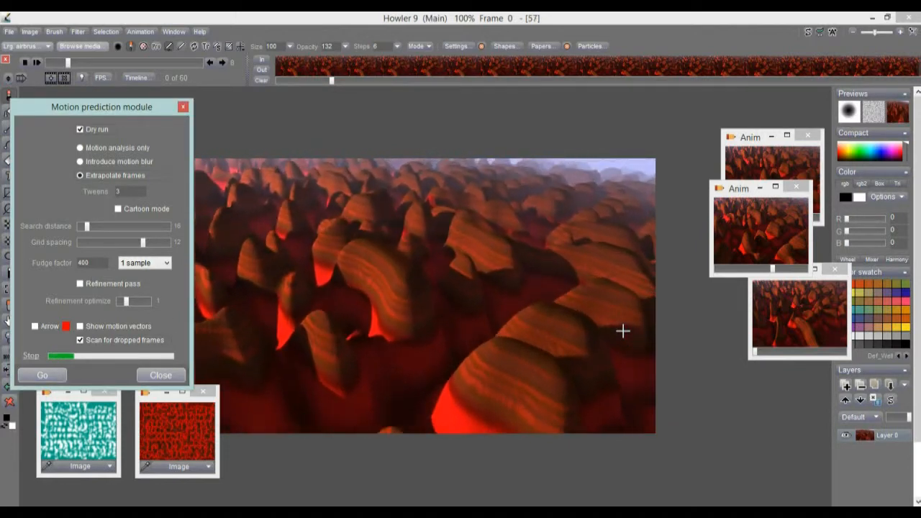
Step: Set the search distance to 42, enable the refinement pass, and start a dry run before stopping it
drag(87, 227, 102, 228)
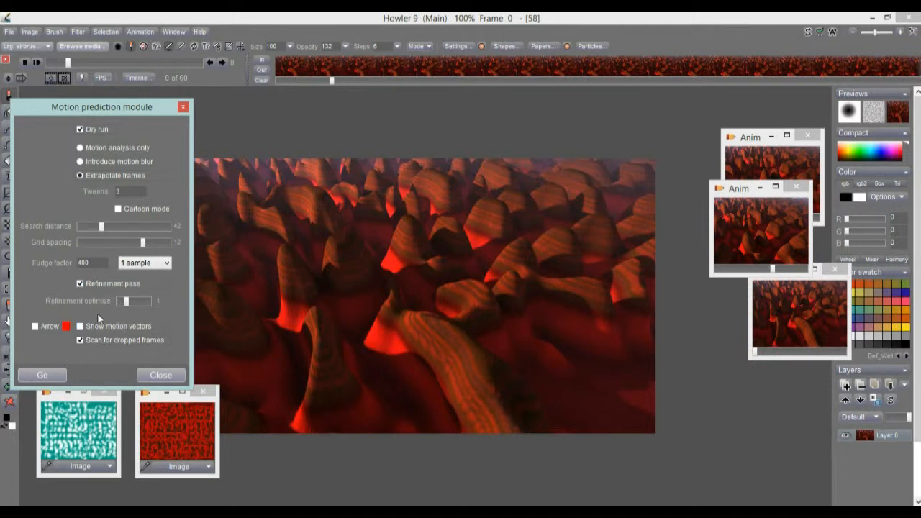
click(41, 379)
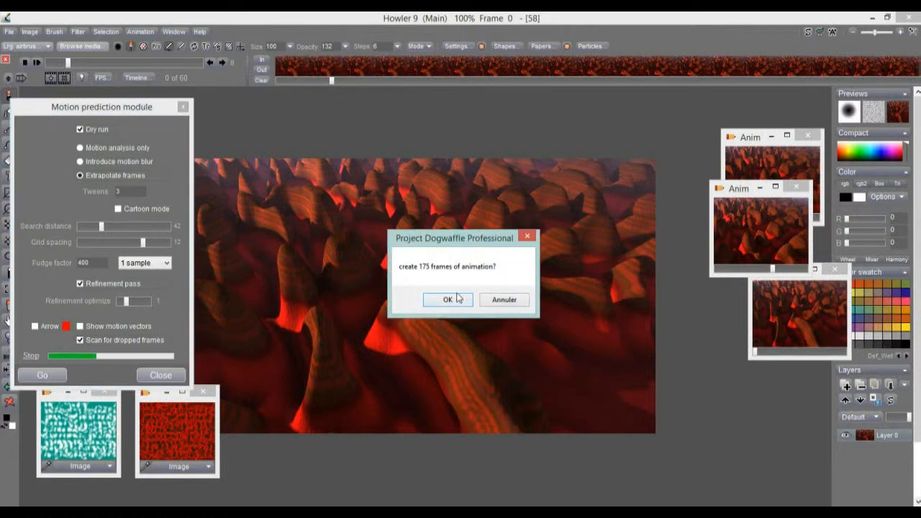
click(447, 299)
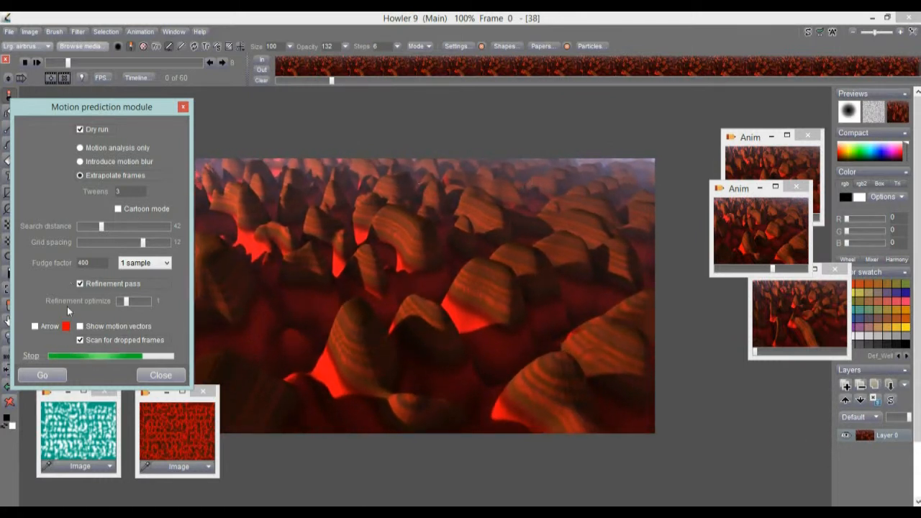
click(28, 358)
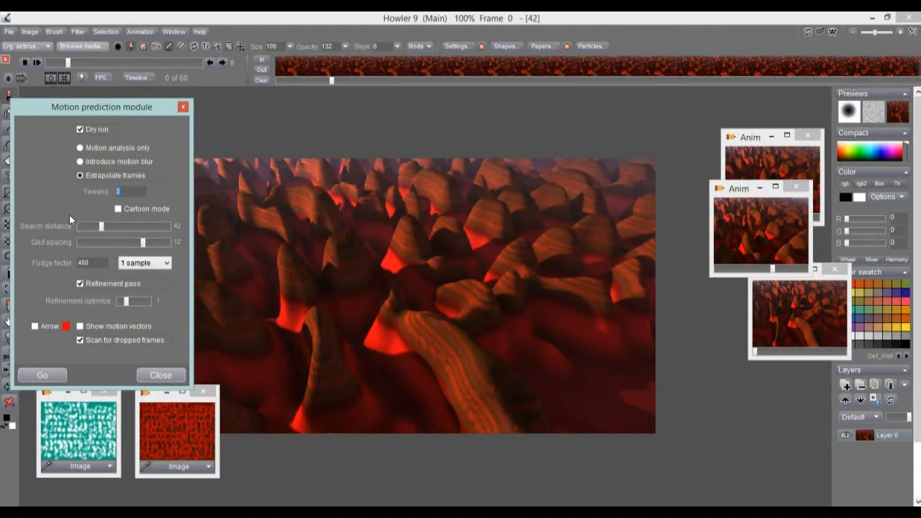
Step: Set the number of tweens to 9, start a dry run of the extrapolation, and stop it
click(50, 379)
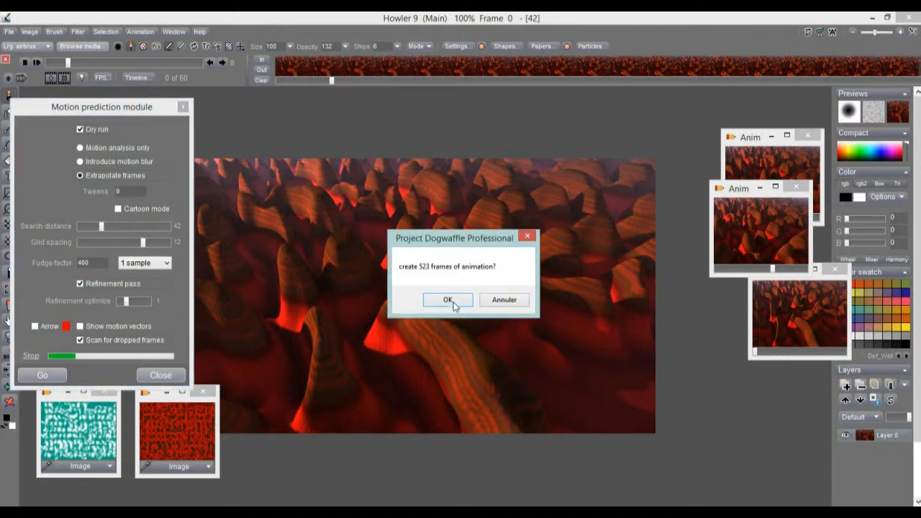
click(450, 300)
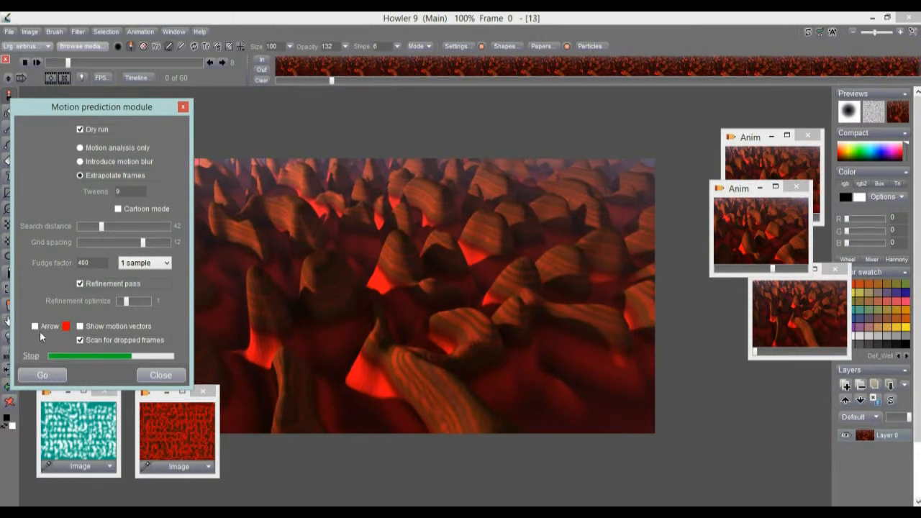
click(29, 357)
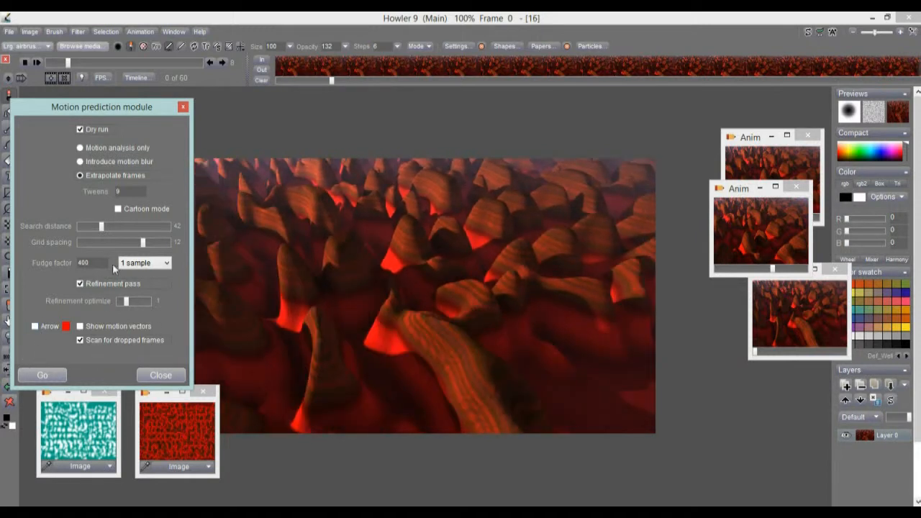
Step: Look over the sampling choices beside the fudge factor, keeping Extrapolate frames and 1 sample selected
click(81, 175)
click(149, 264)
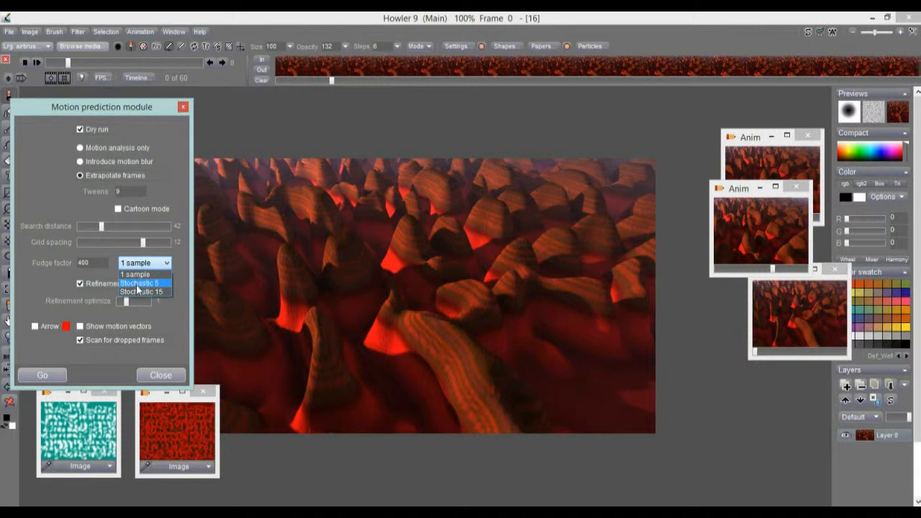
click(182, 269)
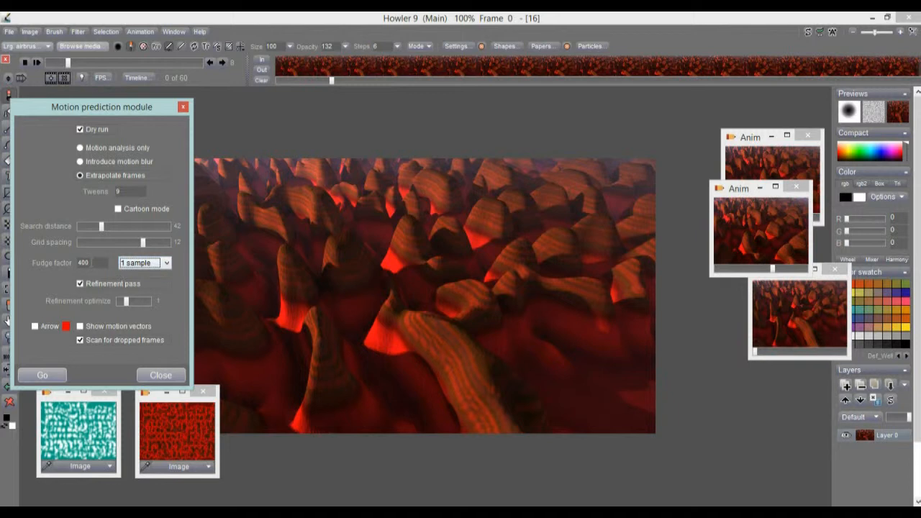
Step: Turn off the refinement pass, enable Arrow and Show motion vectors, and make a dry run with 9 tweens
click(124, 301)
click(132, 303)
click(164, 283)
click(42, 375)
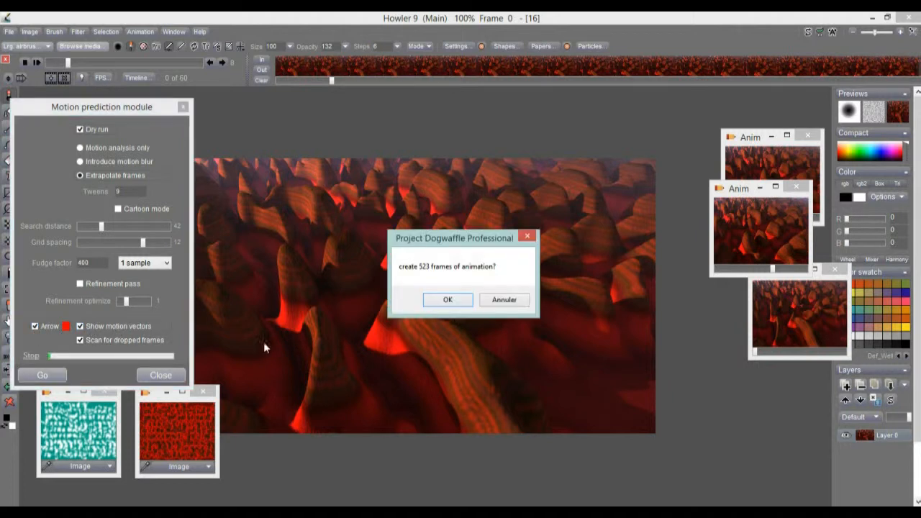
click(464, 302)
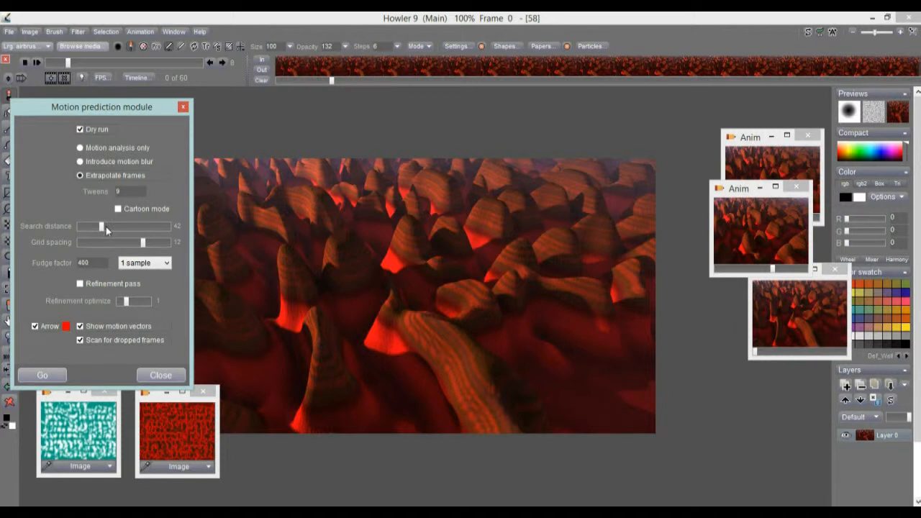
Step: Extrapolate the animation with 9 tweens and search distance 44, with dry run, arrows, motion vectors and dropped-frame scanning off, and close the module
mouse_move(104, 227)
mouse_down()
mouse_move(150, 230)
mouse_move(103, 231)
mouse_up()
click(81, 130)
click(80, 340)
click(42, 375)
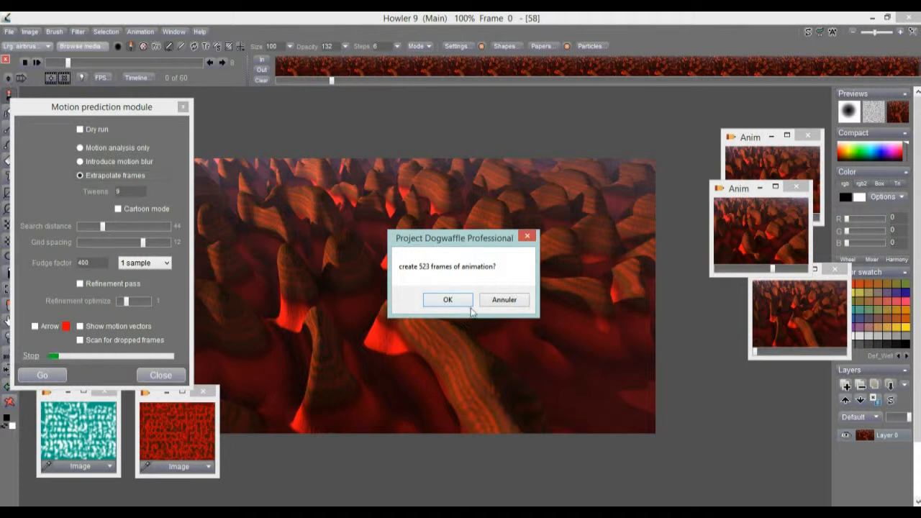
click(447, 299)
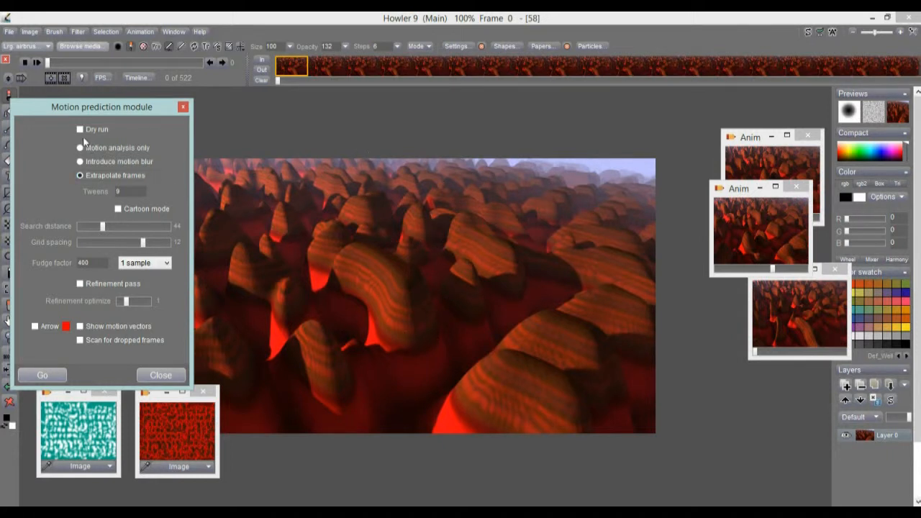
click(182, 106)
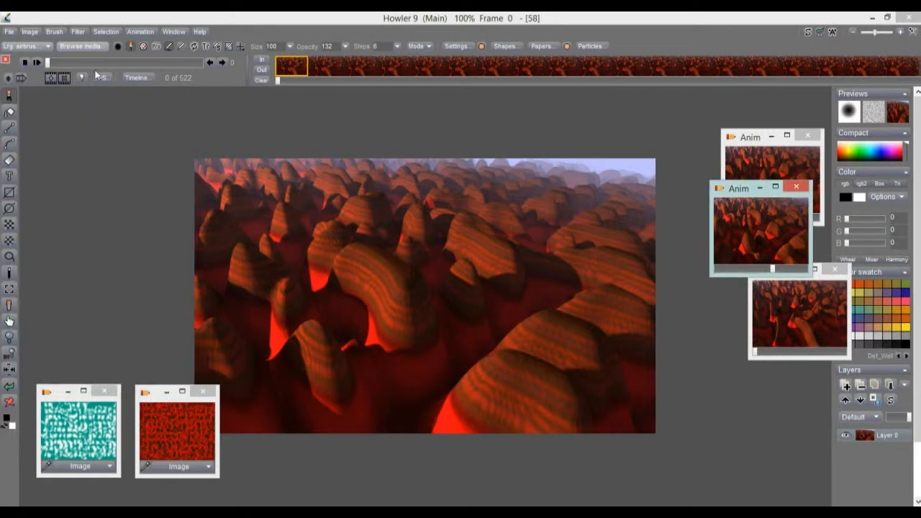
Step: Scrub through the extrapolated animation and play it from frame 0 to check the slowed camera movement
mouse_move(47, 62)
mouse_down()
mouse_move(234, 66)
mouse_move(42, 67)
mouse_up()
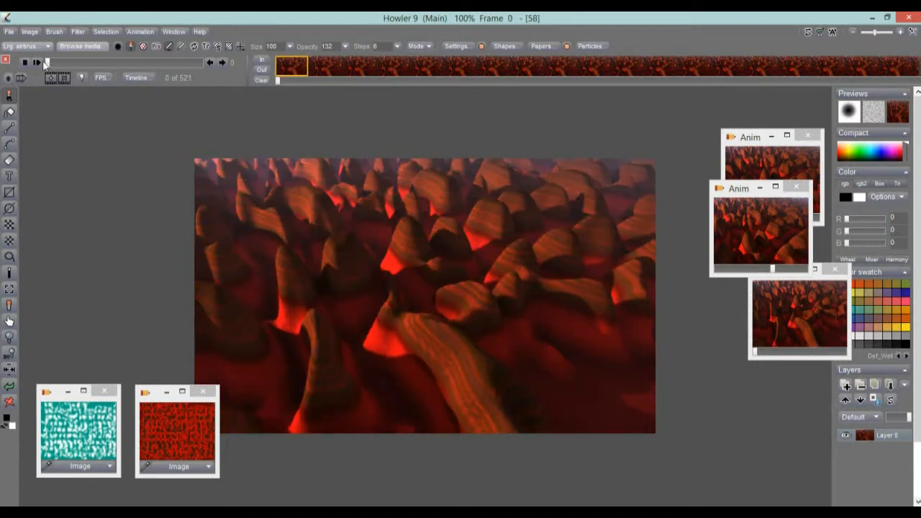
drag(48, 62, 120, 77)
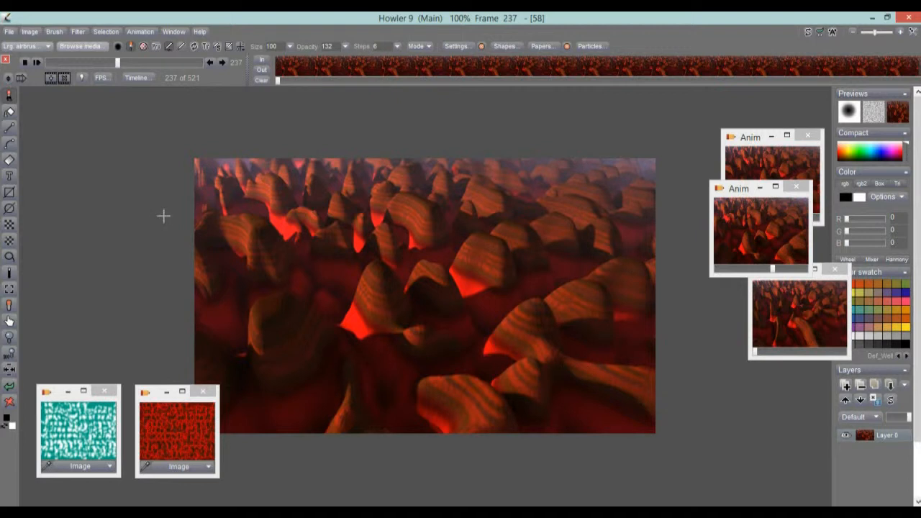
drag(117, 63, 47, 64)
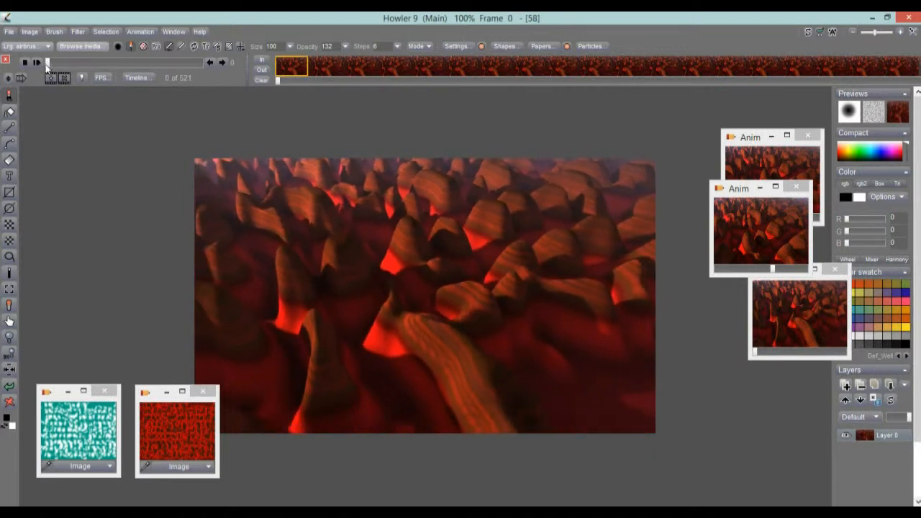
click(37, 62)
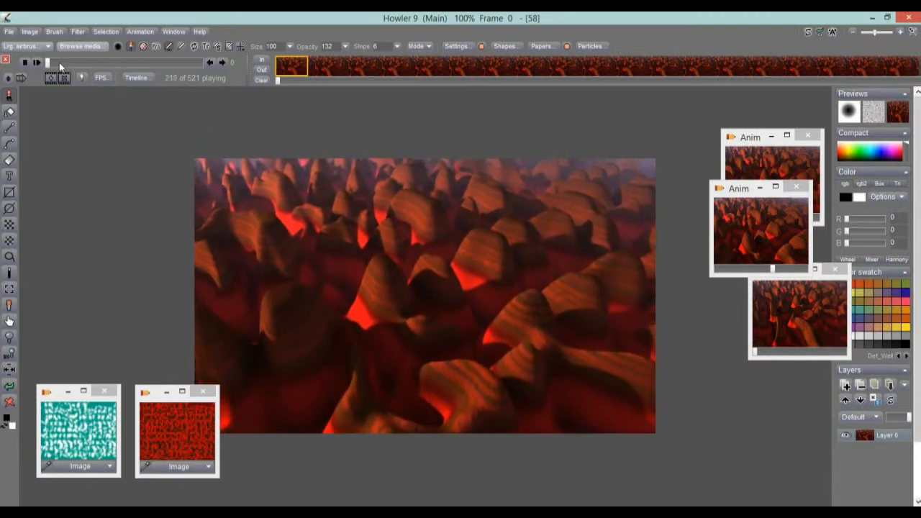
drag(56, 63, 25, 74)
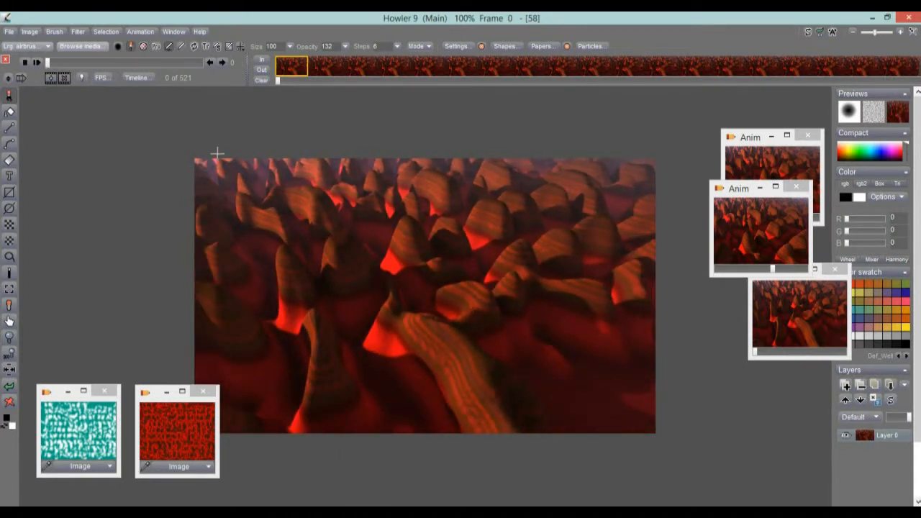
click(37, 63)
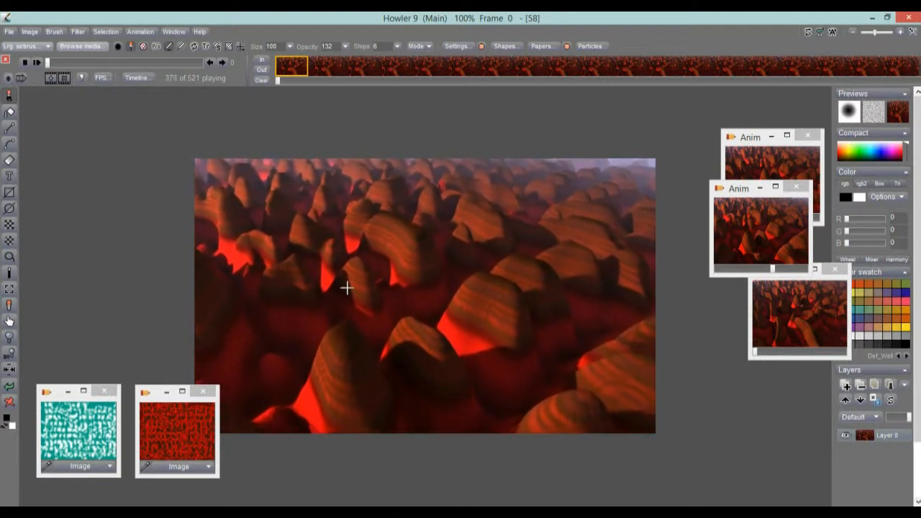
drag(48, 63, 26, 62)
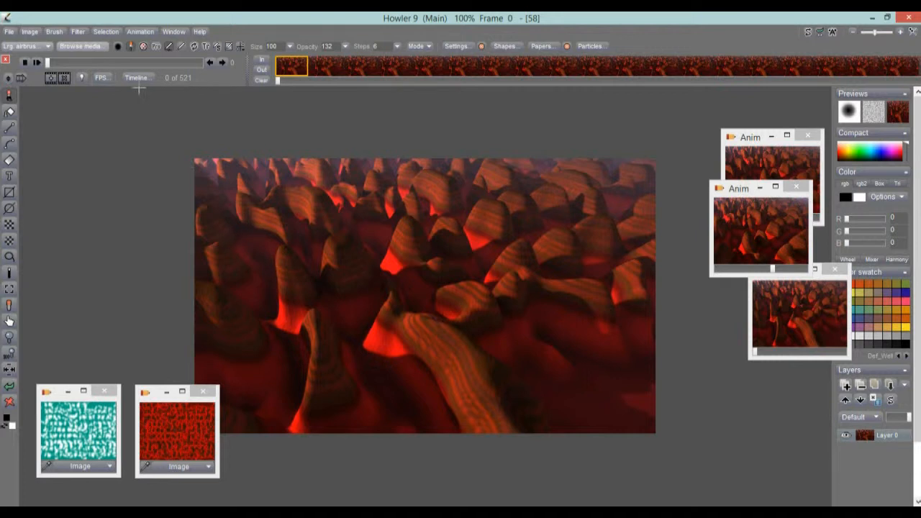
Step: Crop the animation with the Crop tool to about 730 x 363 pixels, keeping the upper central part and trimming most from below
click(29, 33)
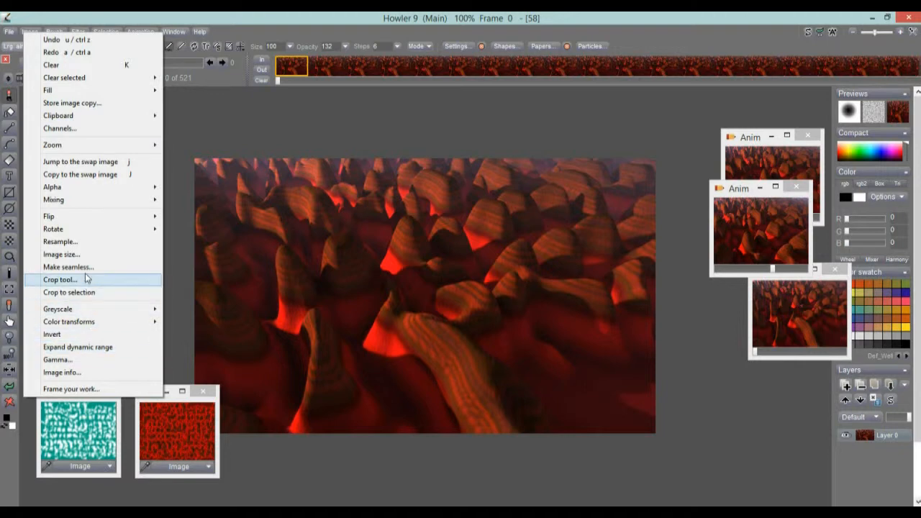
click(80, 280)
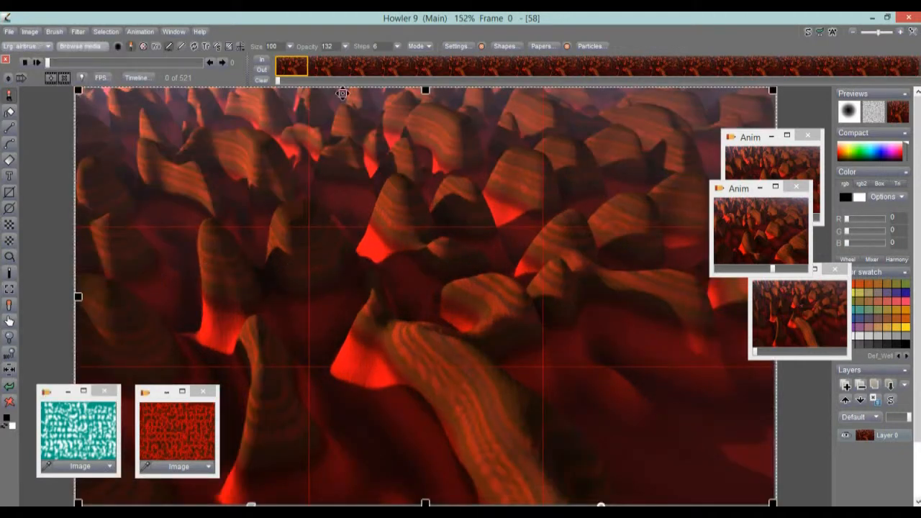
drag(425, 92, 425, 121)
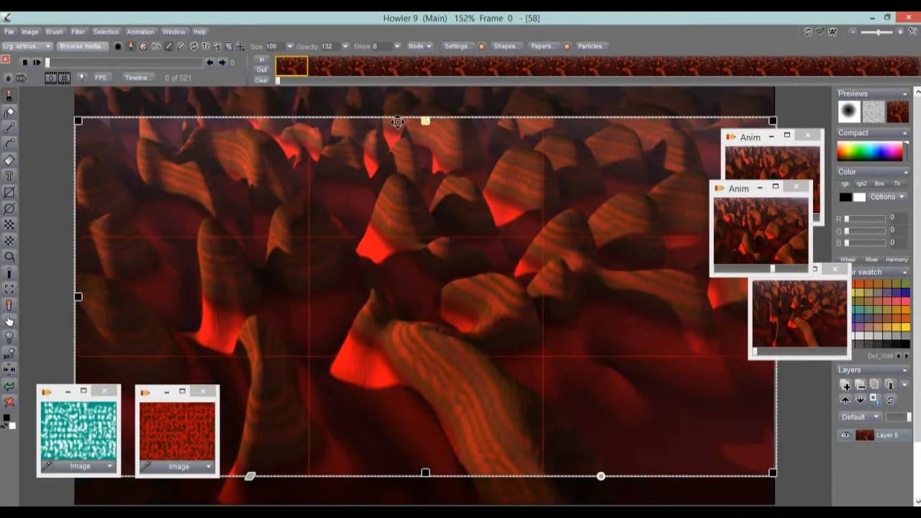
drag(81, 300, 108, 297)
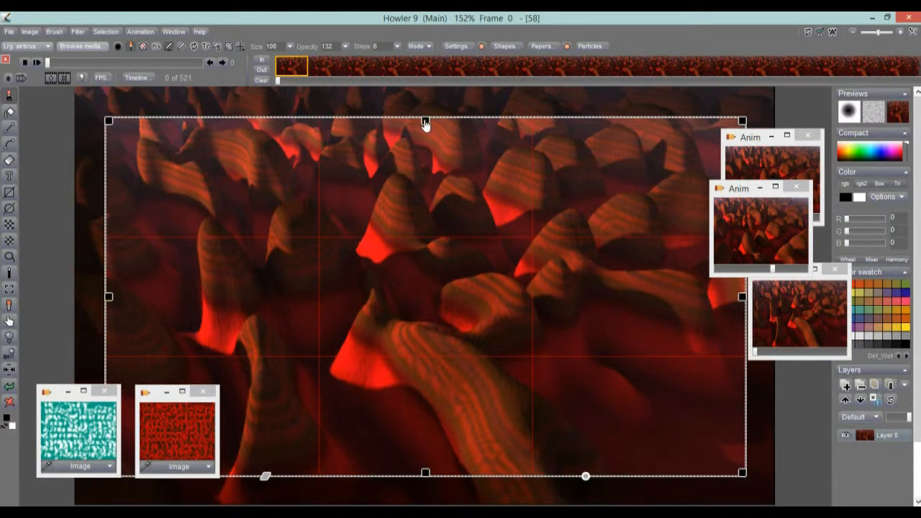
drag(425, 121, 426, 142)
drag(426, 213, 430, 179)
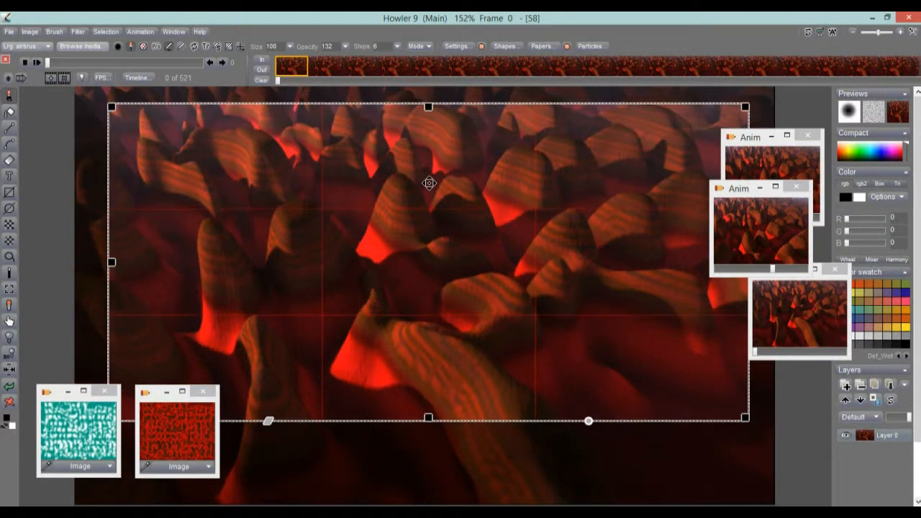
right_click(315, 137)
click(343, 143)
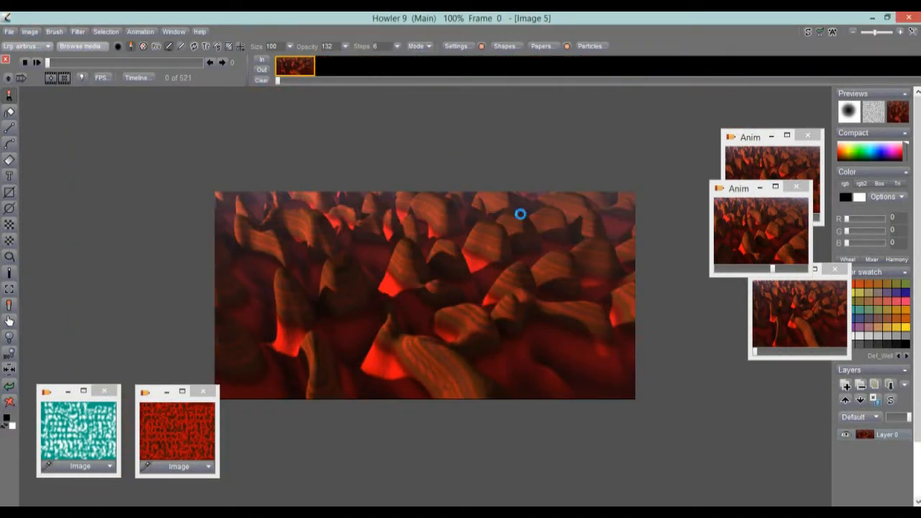
Step: Check the cropped animation's buffer width and height in the image information, and close it
click(29, 32)
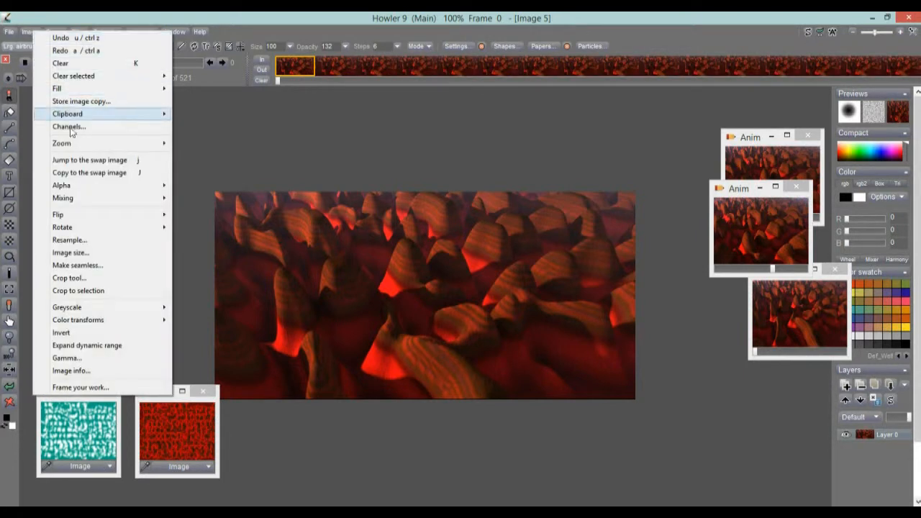
click(105, 370)
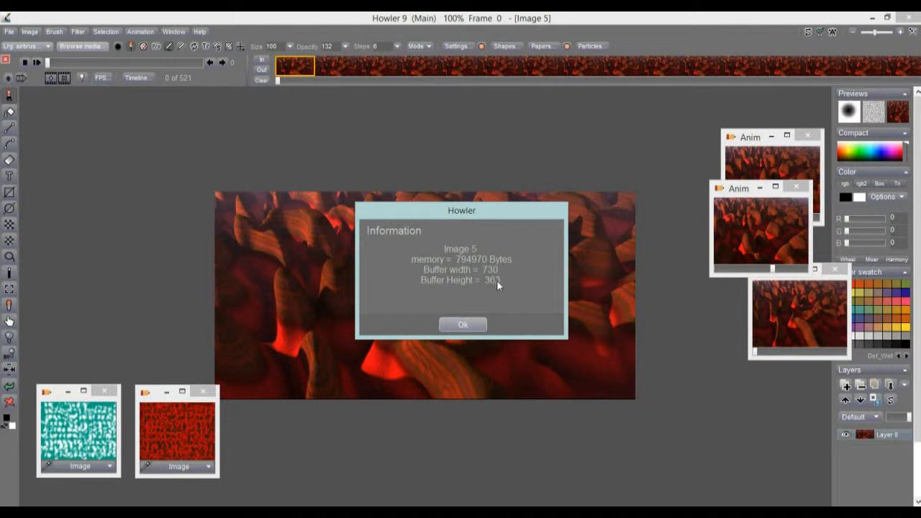
drag(498, 213, 206, 131)
click(171, 243)
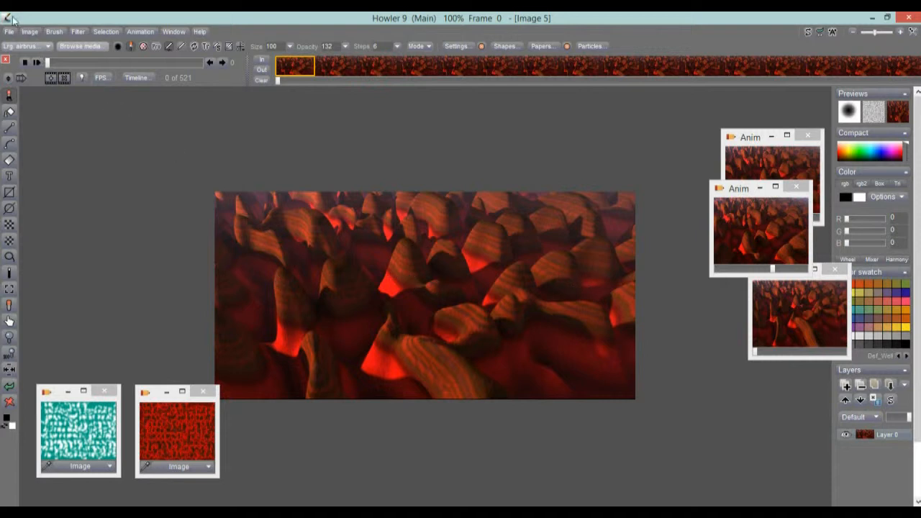
Step: Resample the animation to a height of 360 and a width about twice that, with Constrain off, and play the result
click(30, 34)
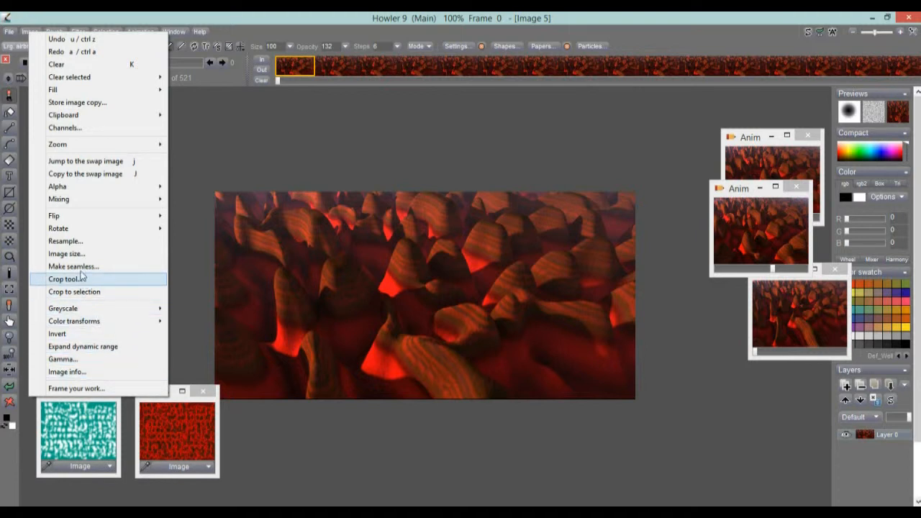
click(75, 242)
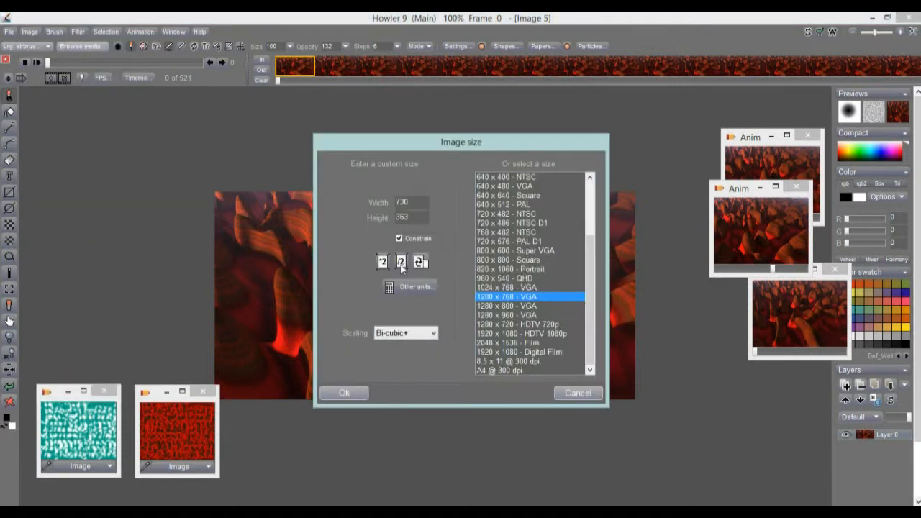
drag(414, 217, 344, 233)
text(360)
drag(411, 201, 388, 204)
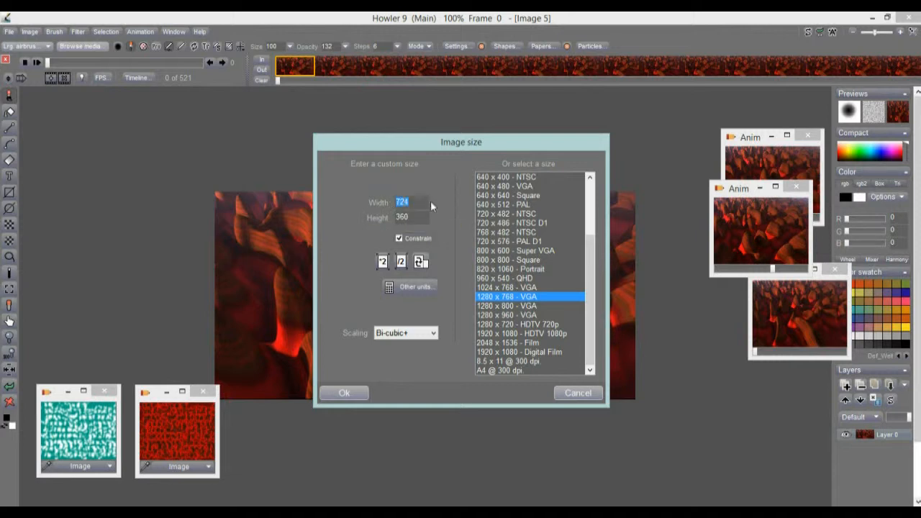
click(398, 239)
text(7)
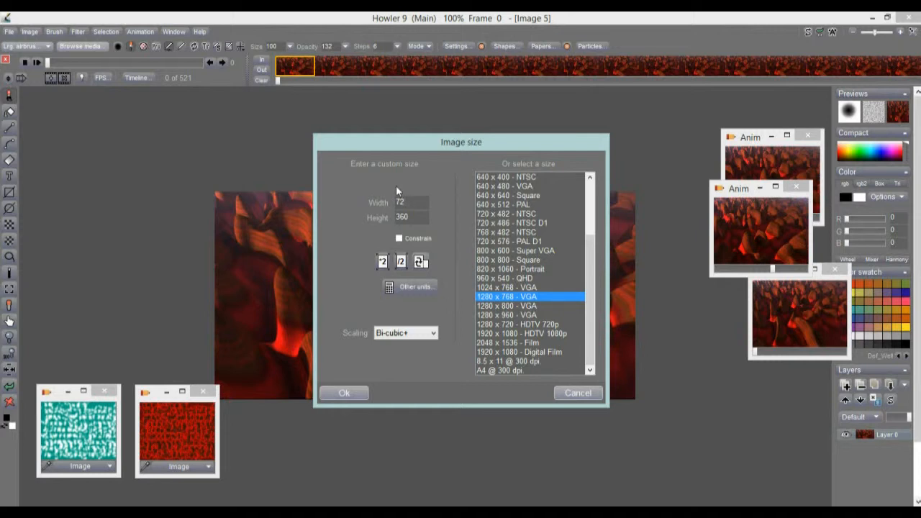
key(Tab)
click(352, 394)
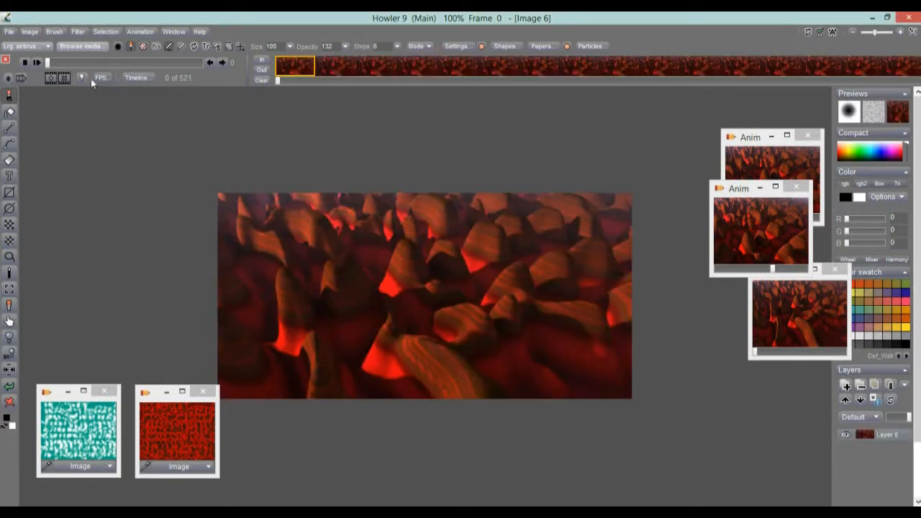
click(37, 63)
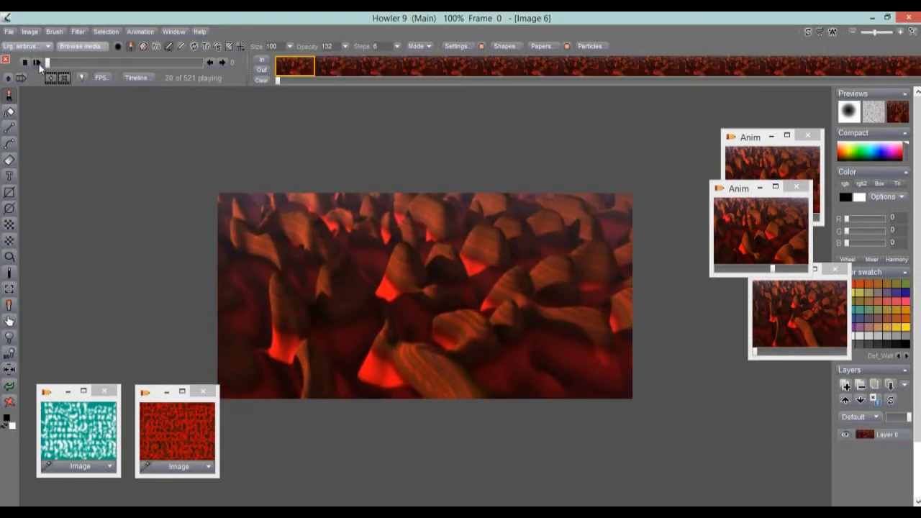